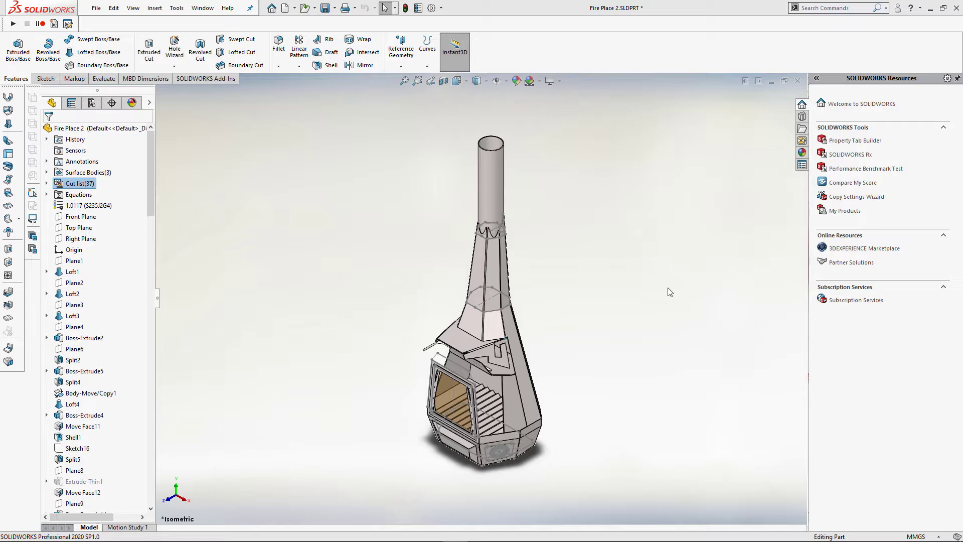
Step: Review the cut-list properties of Sheet<5> and Sheet<6>, then cancel the dialog
{"action": "left_click", "coordinate": [46, 184]}
{"action": "right_click", "coordinate": [93, 250]}
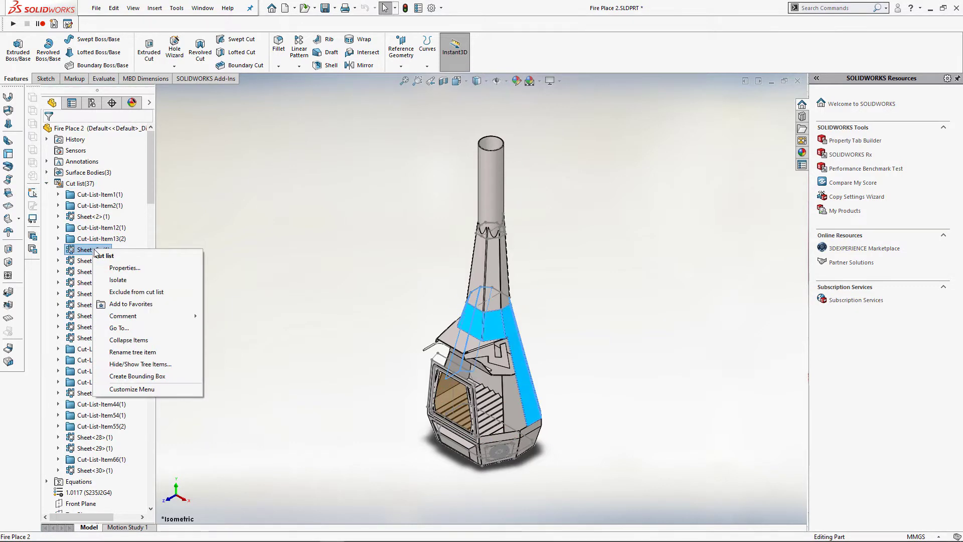
{"action": "left_click", "coordinate": [132, 274]}
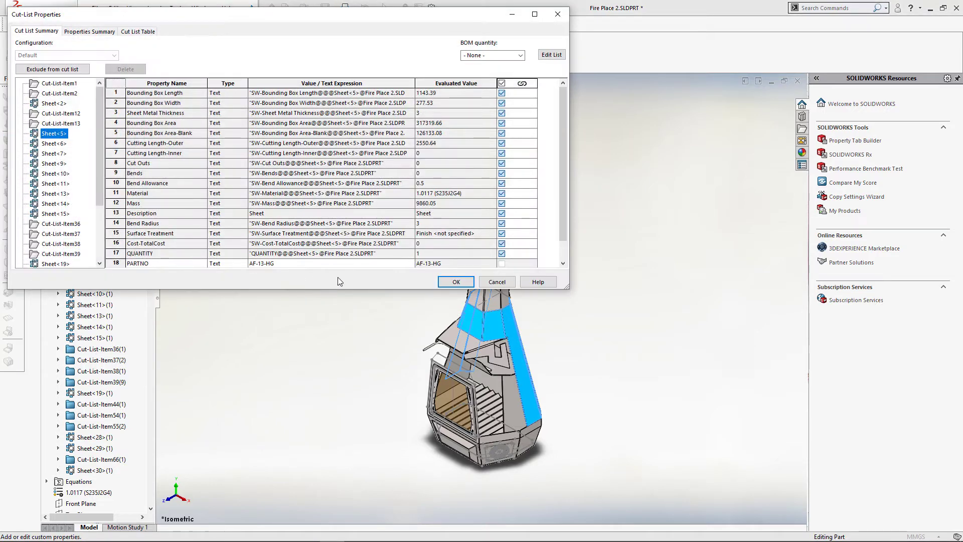
{"action": "left_click_drag", "start_coordinate": [562, 170], "coordinate": [565, 202]}
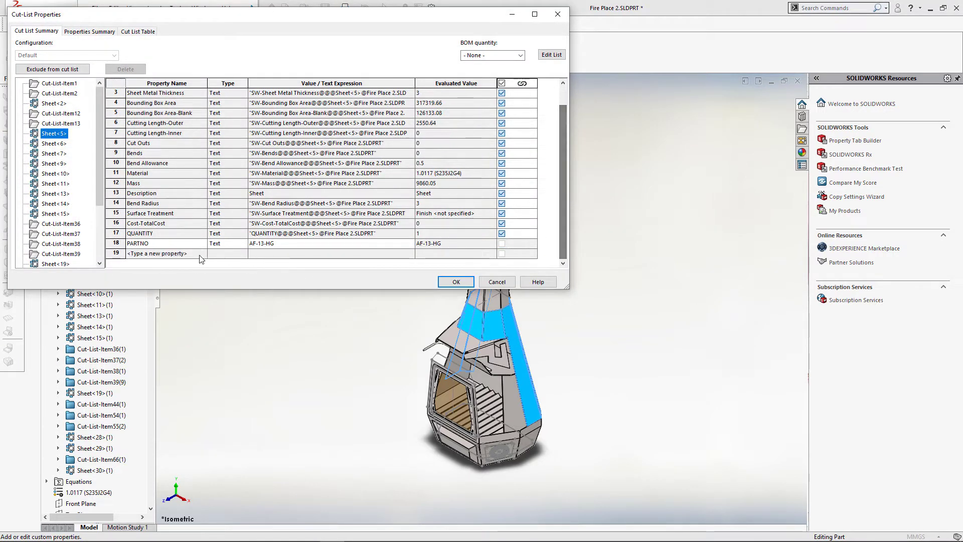
{"action": "left_click", "coordinate": [53, 143]}
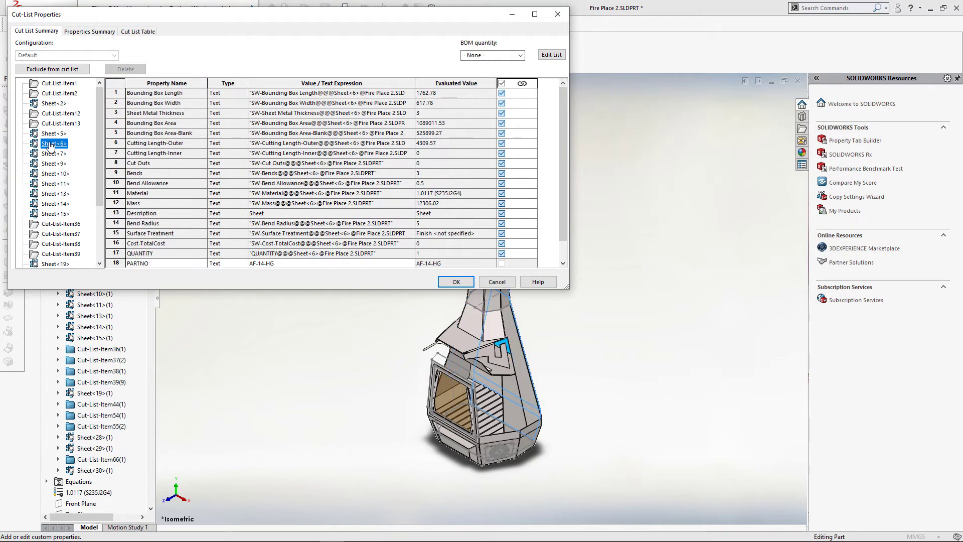
{"action": "left_click", "coordinate": [497, 282]}
Step: Collapse the cut list and expand the Flat-Pattern folder, checking Flat-Pattern65
{"action": "left_click", "coordinate": [47, 183]}
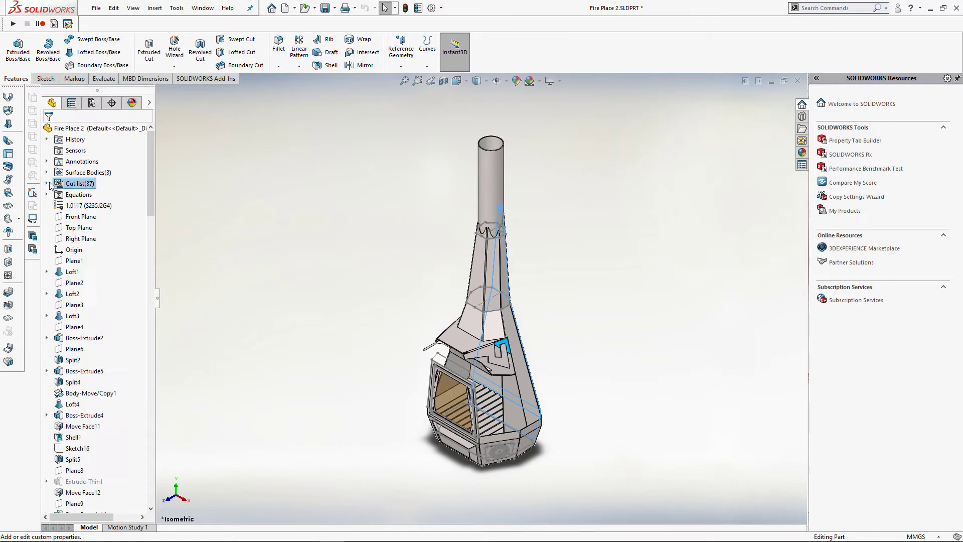
{"action": "scroll", "coordinate": [50, 185], "scroll_direction": "down", "scroll_amount": 20}
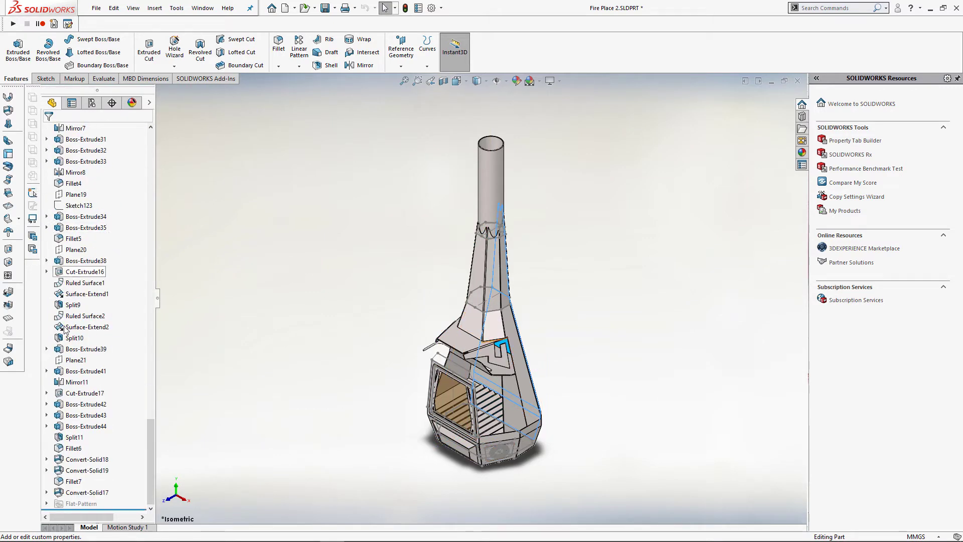
{"action": "left_click", "coordinate": [47, 503]}
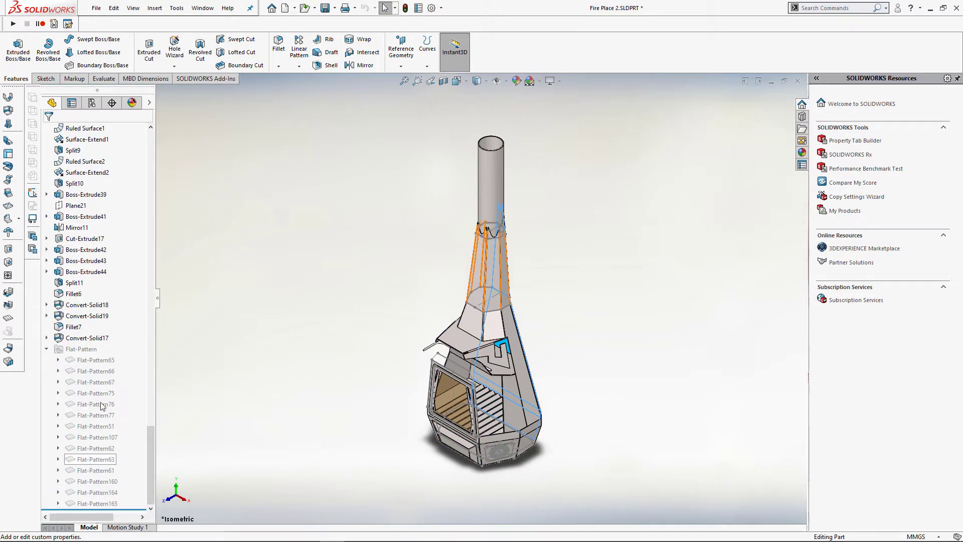
{"action": "left_click", "coordinate": [105, 361]}
{"action": "left_click", "coordinate": [292, 294]}
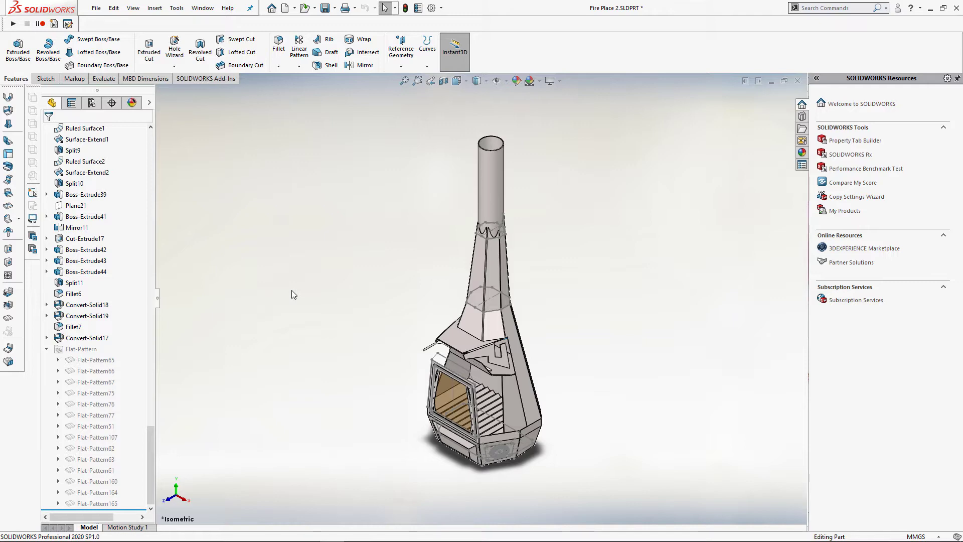
Step: Copy the second code block of CodeStack's Rename Cut List Features macro, then minimise Chrome
{"action": "key", "text": "alt+Tab"}
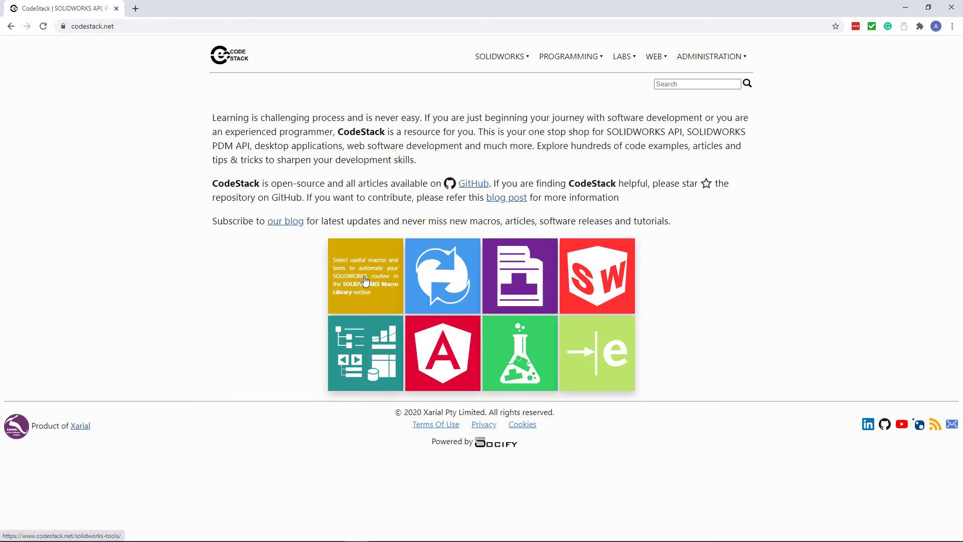
{"action": "left_click", "coordinate": [366, 281]}
{"action": "scroll", "coordinate": [365, 282], "scroll_direction": "down", "scroll_amount": 8}
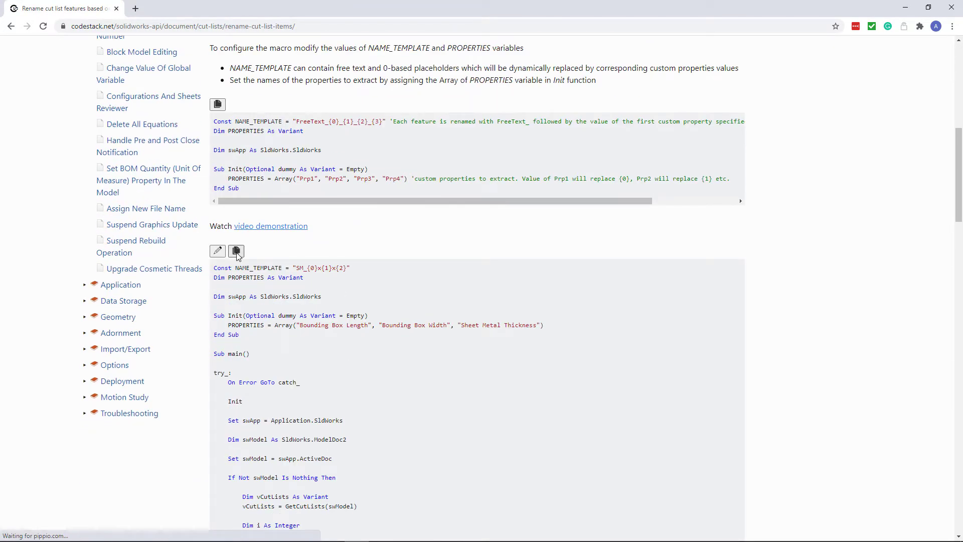
{"action": "left_click", "coordinate": [236, 251]}
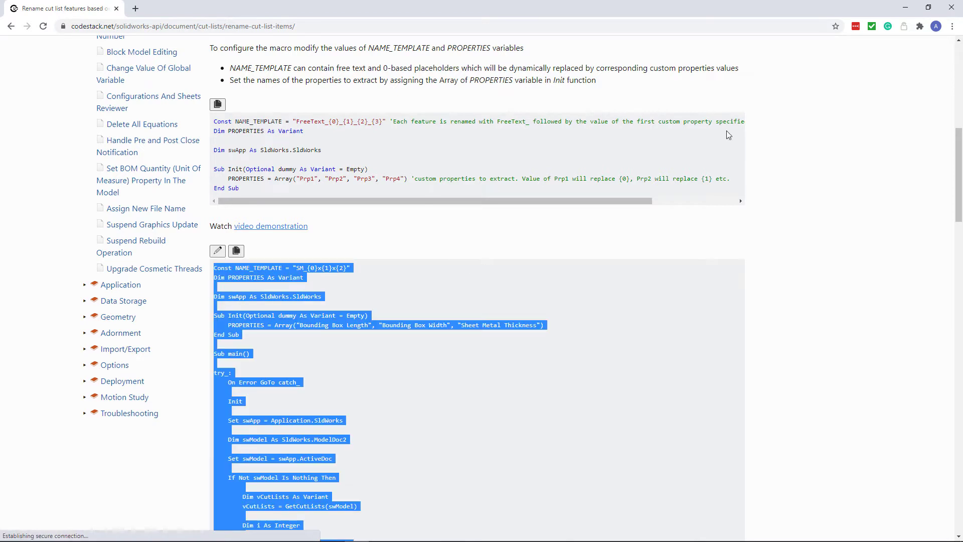
{"action": "left_click", "coordinate": [905, 11]}
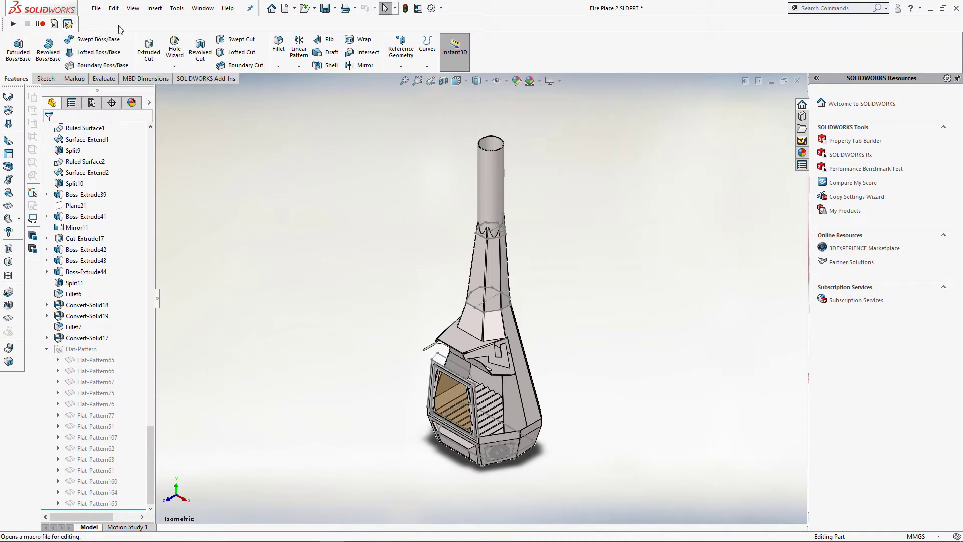
Step: Create a new macro saved as RenameCutLists.swp in the Macros folder
{"action": "left_click", "coordinate": [177, 8]}
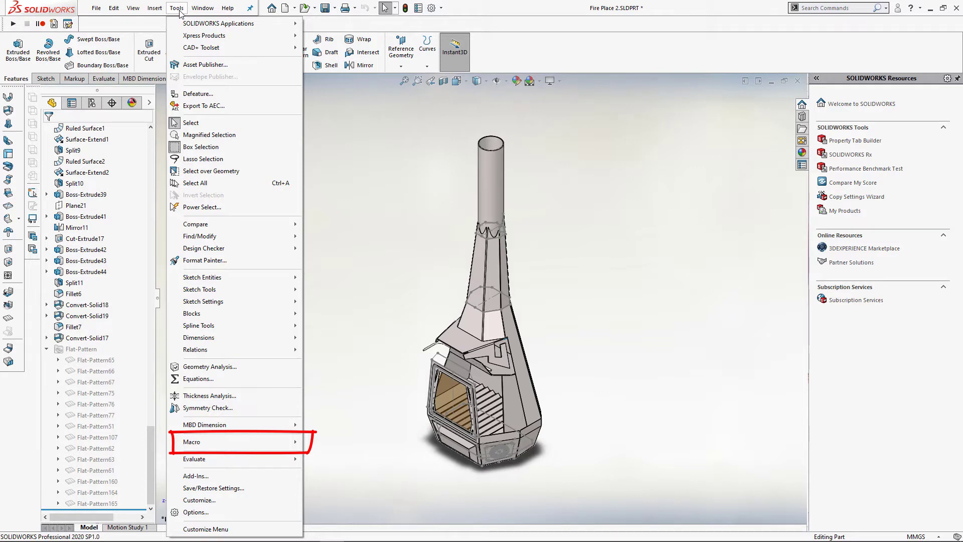
{"action": "left_click", "coordinate": [54, 25]}
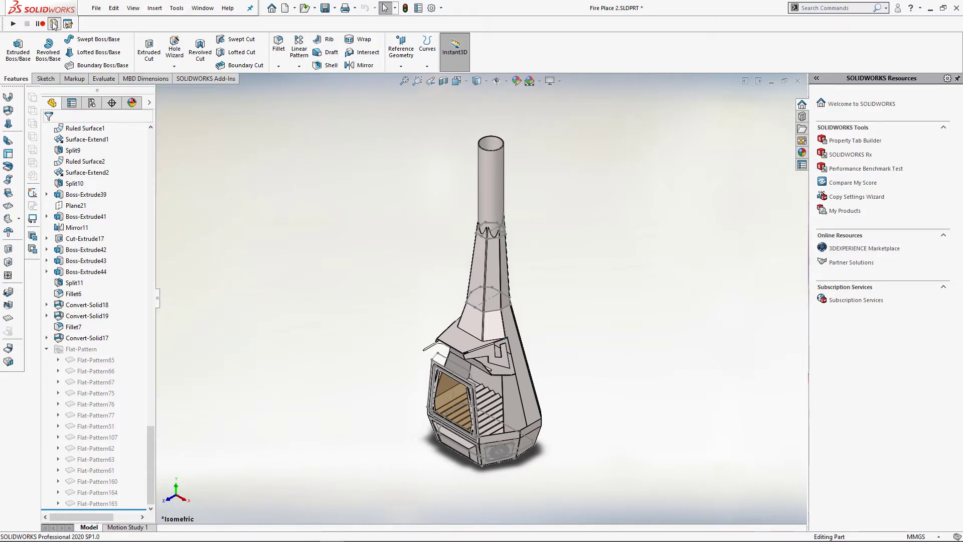
{"action": "double_click", "coordinate": [430, 218]}
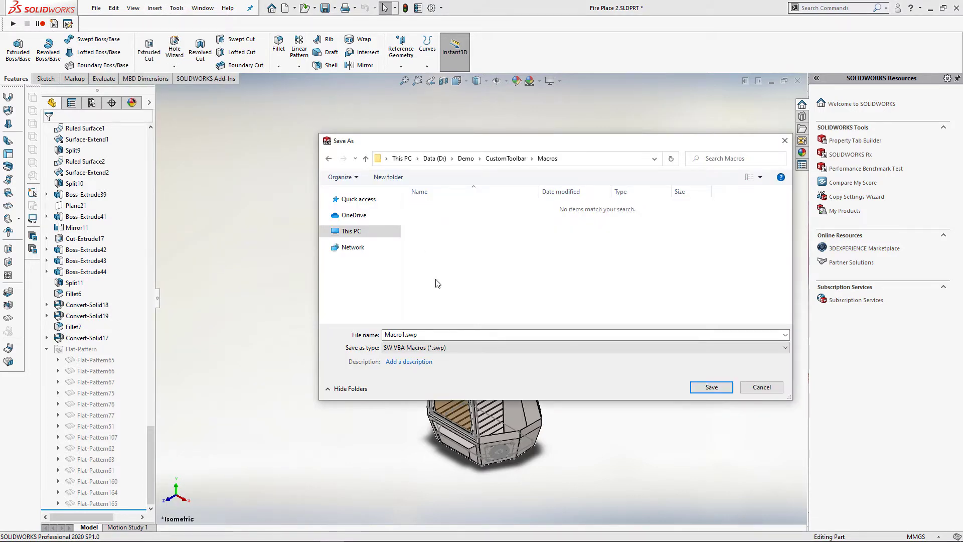
{"action": "left_click", "coordinate": [403, 335]}
{"action": "double_click", "coordinate": [403, 335]}
{"action": "type", "text": "RenameCutLists"}
{"action": "left_click", "coordinate": [712, 386]}
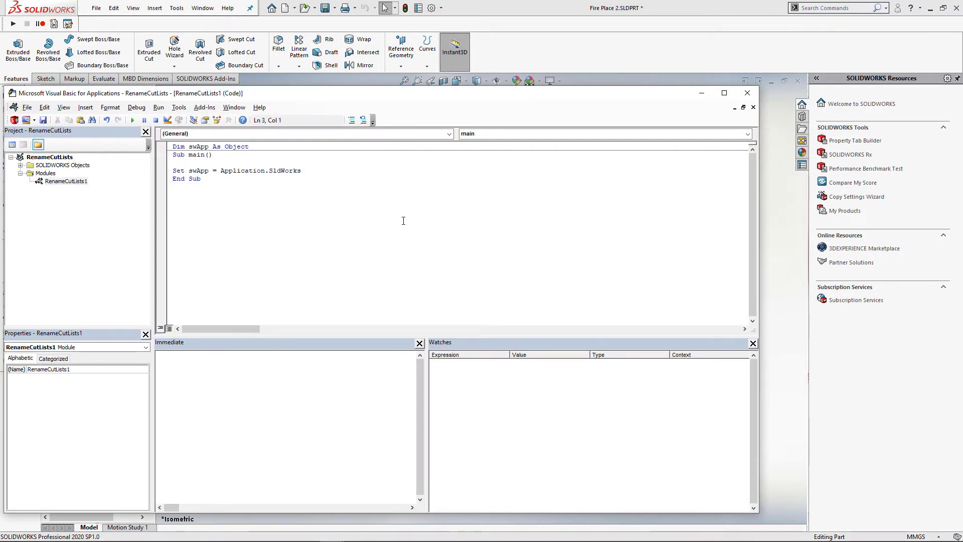
Step: Replace the template code with the copied CodeStack macro
{"action": "key", "text": "ctrl+a"}
{"action": "right_click", "coordinate": [200, 170]}
{"action": "left_click", "coordinate": [223, 199]}
{"action": "scroll", "coordinate": [352, 243], "scroll_direction": "up", "scroll_amount": 10}
{"action": "scroll", "coordinate": [351, 243], "scroll_direction": "up", "scroll_amount": 20}
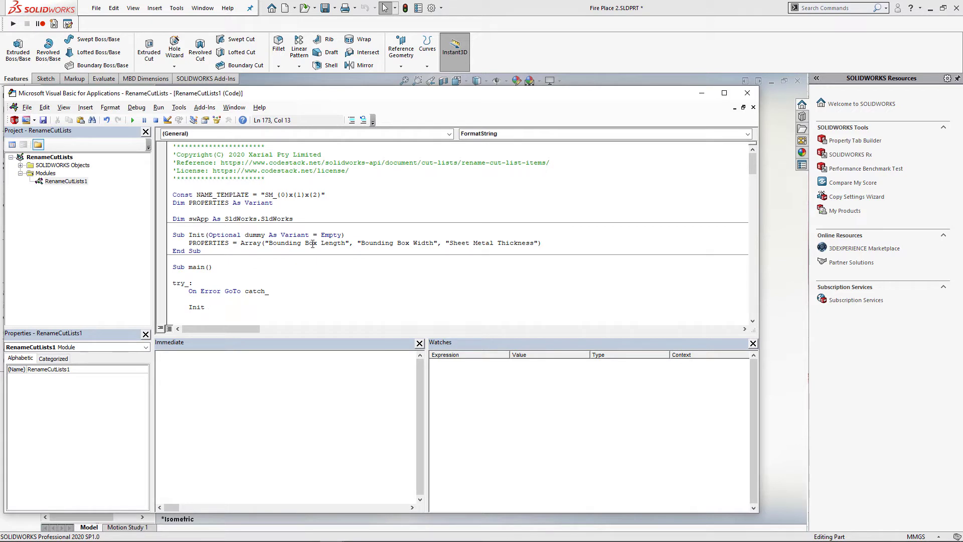
Step: Set PROPERTIES to "PartNo" and NAME_TEMPLATE to "{0}", then close the VBA editor
{"action": "left_click", "coordinate": [271, 244]}
{"action": "left_click", "coordinate": [533, 244], "text": "shift"}
{"action": "type", "text": "PartNo"}
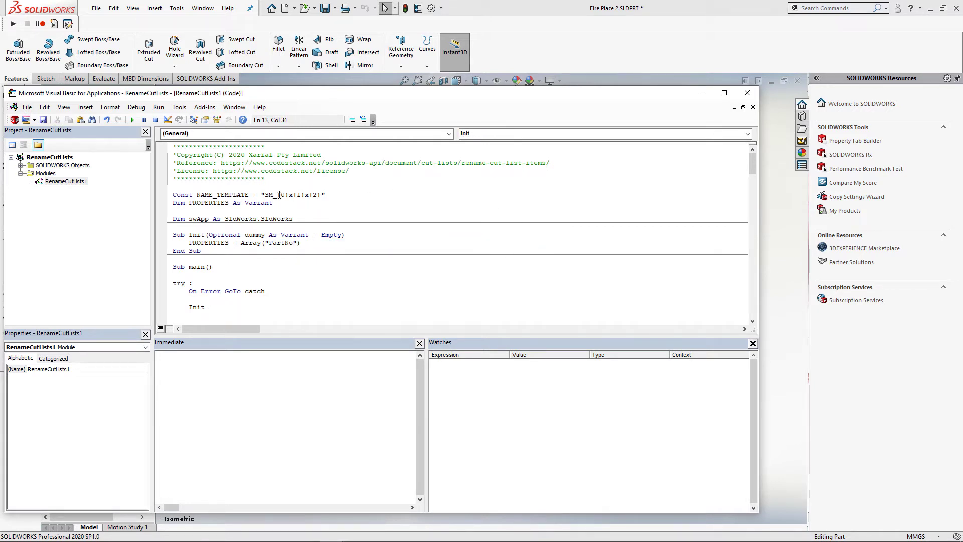
{"action": "left_click_drag", "start_coordinate": [266, 195], "coordinate": [279, 197]}
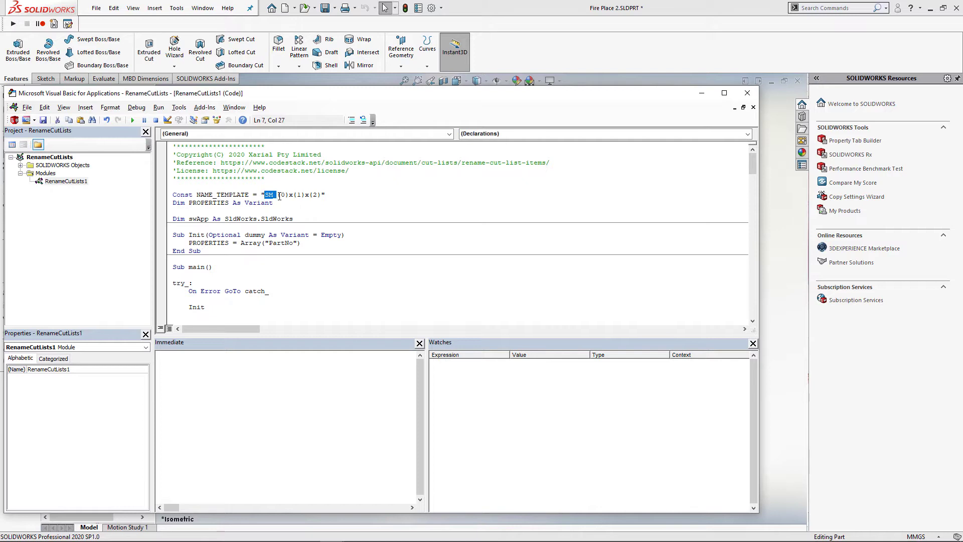
{"action": "key", "text": "Delete"}
{"action": "key", "text": "Right"}
{"action": "key", "text": "Right"}
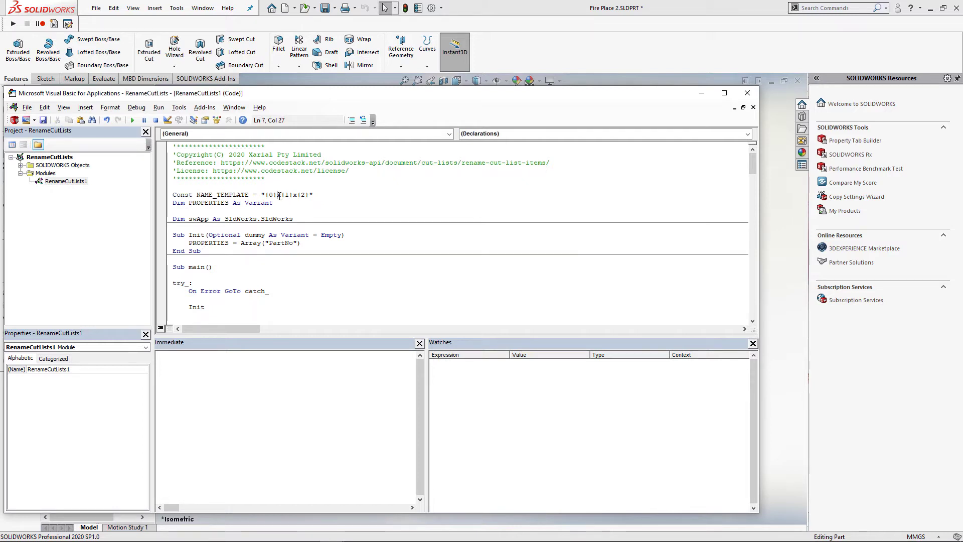
{"action": "key", "text": "shift+Right"}
{"action": "key", "text": "shift+Right"}
{"action": "key", "text": "shift+Right"}
{"action": "key", "text": "shift+Right"}
{"action": "key", "text": "shift+Right"}
{"action": "key", "text": "shift+Right"}
{"action": "key", "text": "shift+Right"}
{"action": "key", "text": "shift+Right"}
{"action": "key", "text": "Delete"}
{"action": "left_click", "coordinate": [334, 264]}
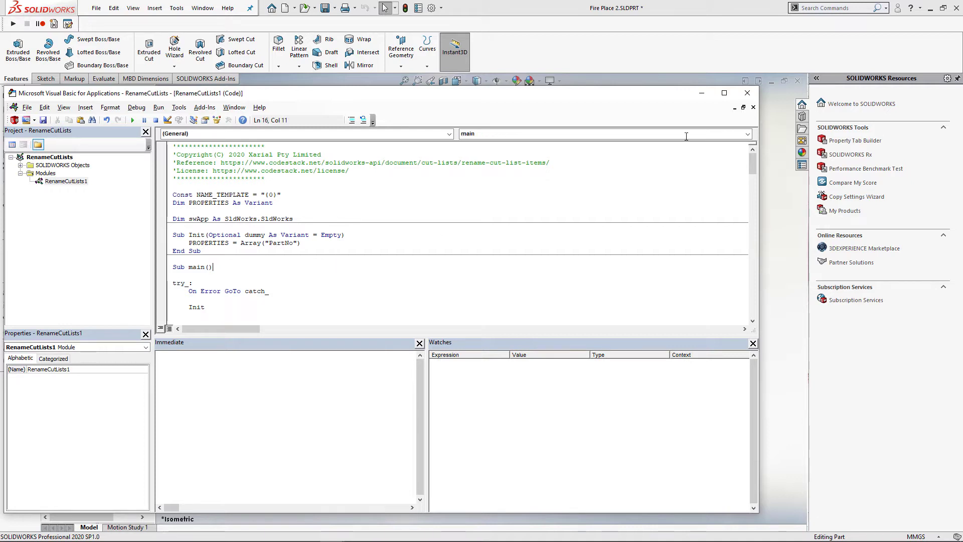
{"action": "left_click", "coordinate": [748, 92]}
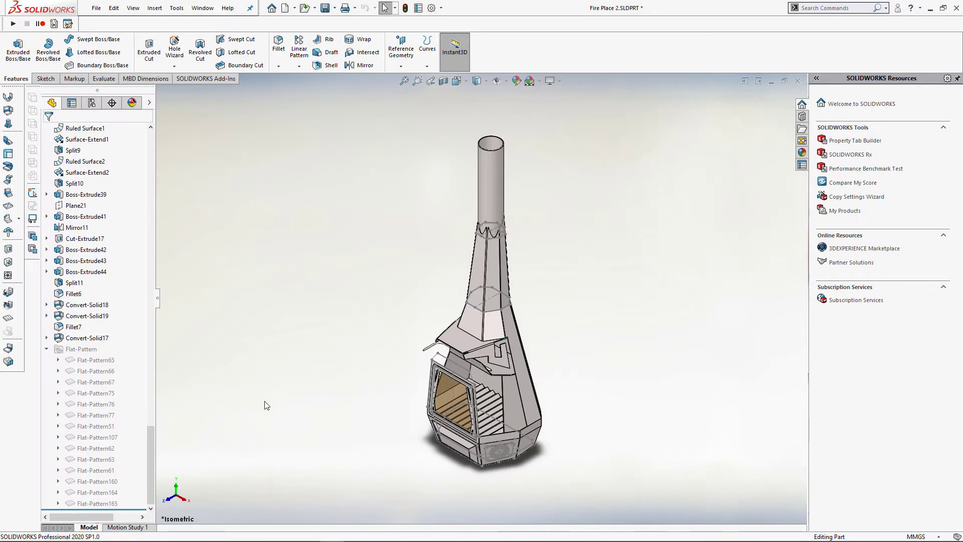
Step: Copy the full code of the Rename Flat Pattern After Cut-Lists macro from CodeStack's Part category
{"action": "key", "text": "alt+Tab"}
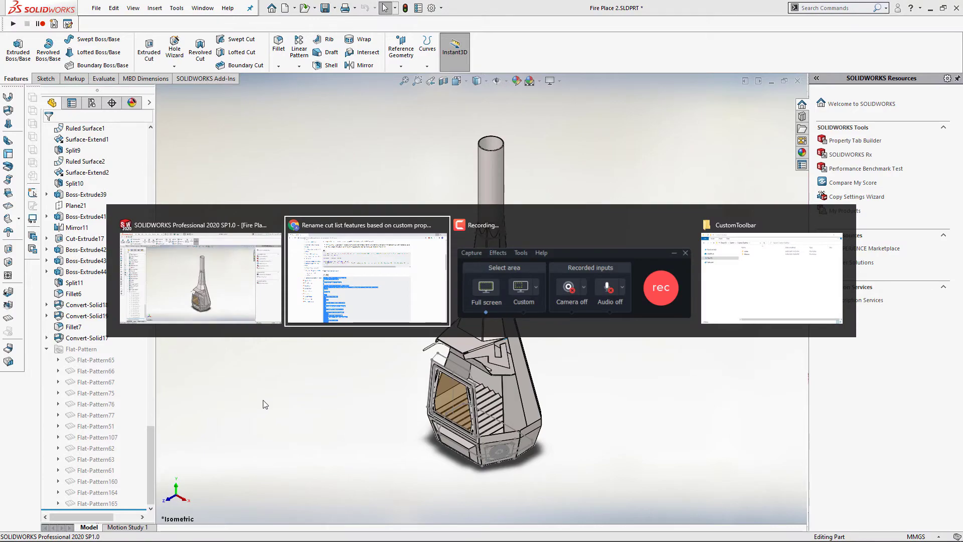
{"action": "scroll", "coordinate": [256, 327], "scroll_direction": "up", "scroll_amount": 8}
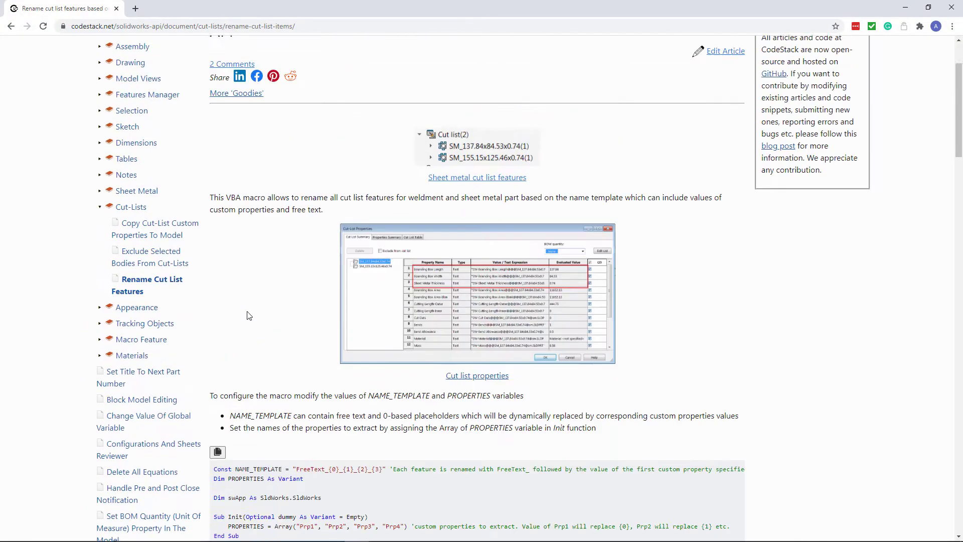
{"action": "scroll", "coordinate": [247, 316], "scroll_direction": "up", "scroll_amount": 1}
{"action": "left_click", "coordinate": [237, 198]}
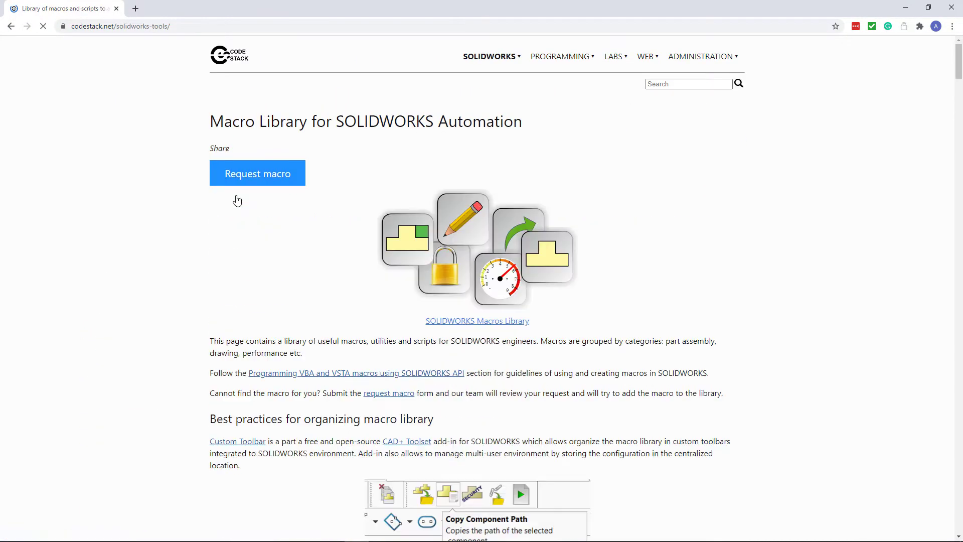
{"action": "scroll", "coordinate": [236, 221], "scroll_direction": "down", "scroll_amount": 9}
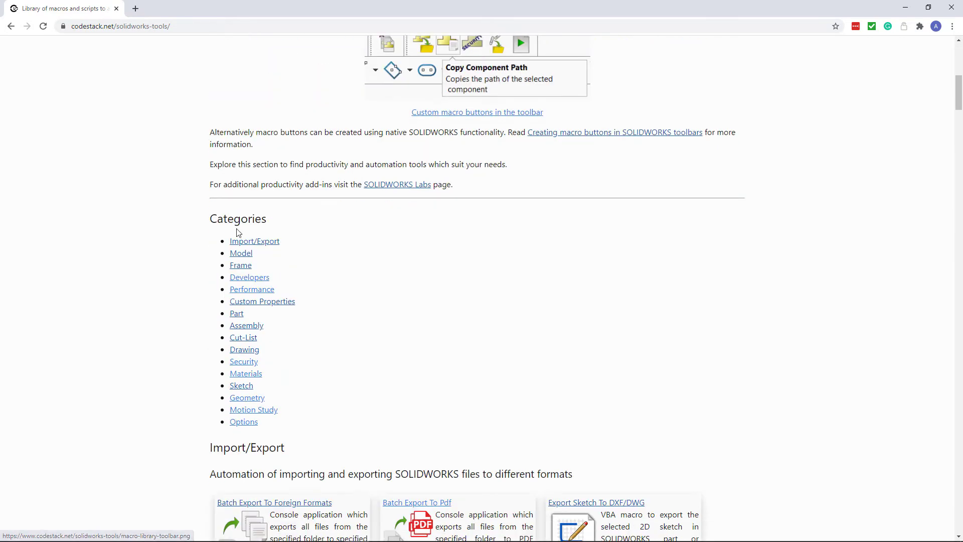
{"action": "left_click", "coordinate": [236, 314]}
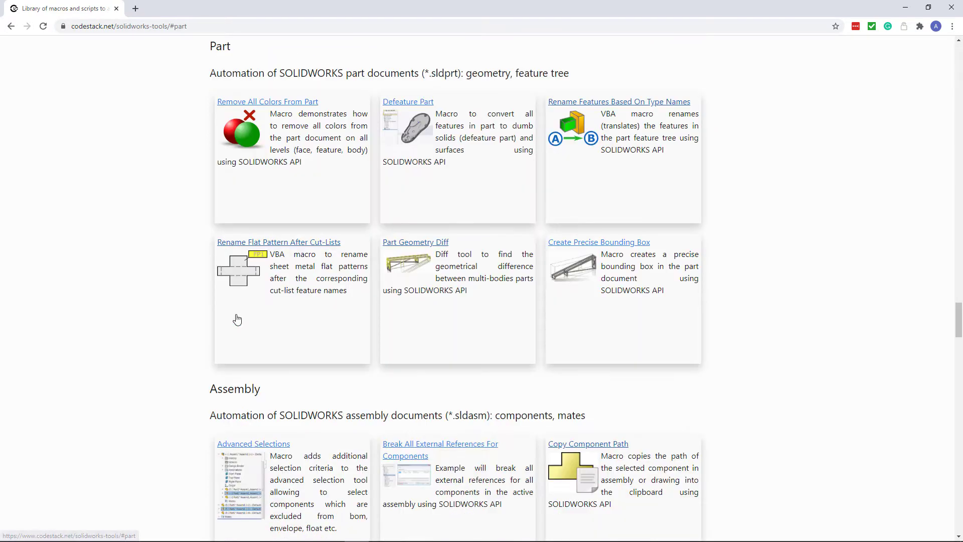
{"action": "left_click", "coordinate": [276, 243]}
{"action": "scroll", "coordinate": [279, 247], "scroll_direction": "down", "scroll_amount": 3}
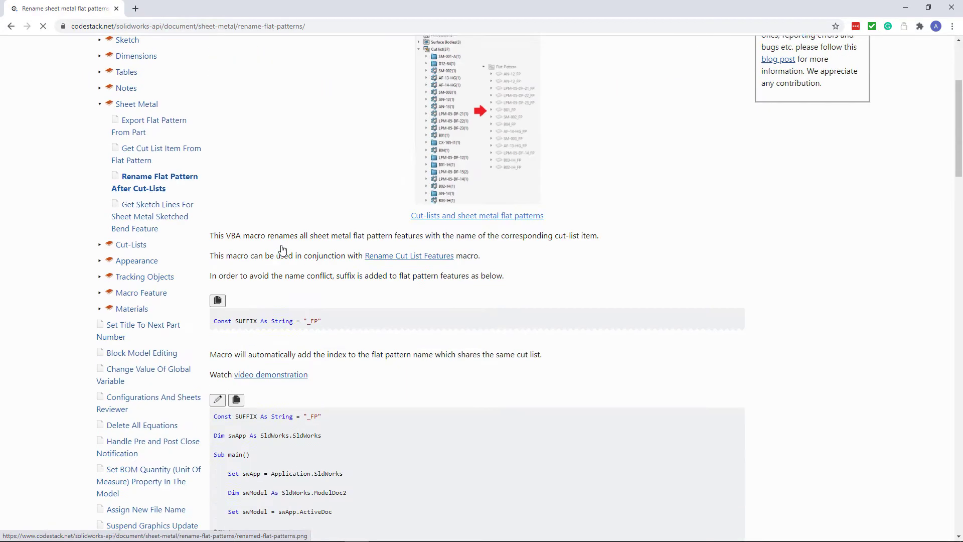
{"action": "scroll", "coordinate": [282, 250], "scroll_direction": "down", "scroll_amount": 3}
{"action": "left_click", "coordinate": [241, 241]}
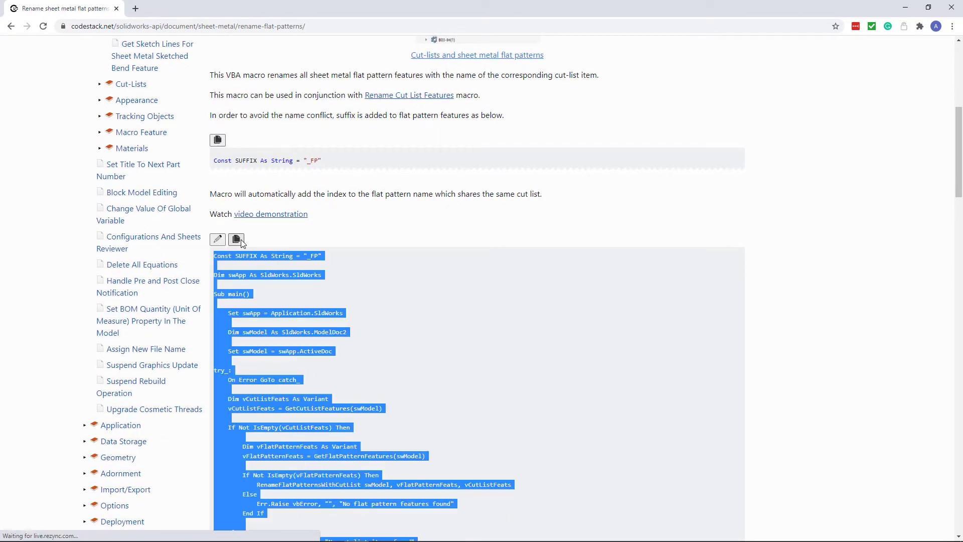
Step: Create a new macro saved as RenameFlatPatterns.swp in the Macros folder
{"action": "left_click", "coordinate": [906, 8]}
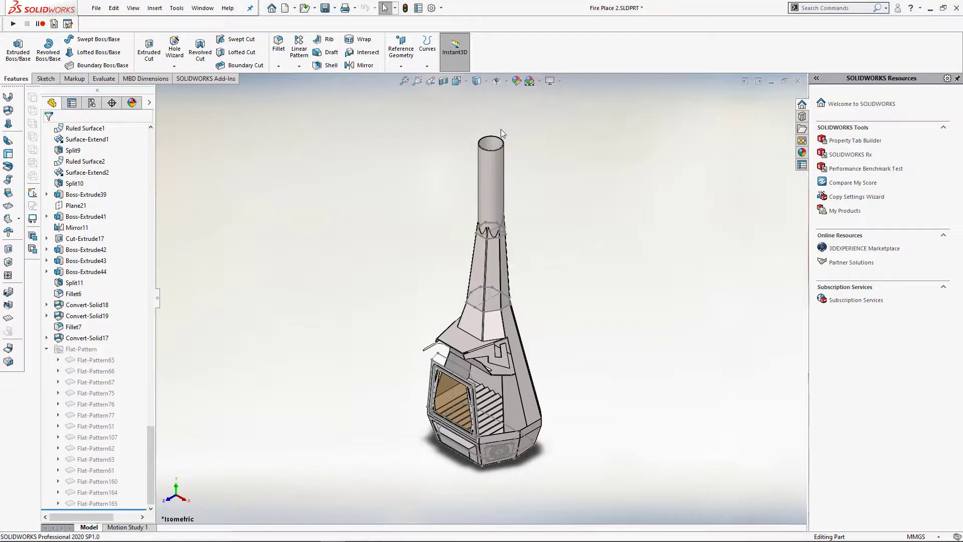
{"action": "left_click", "coordinate": [54, 24]}
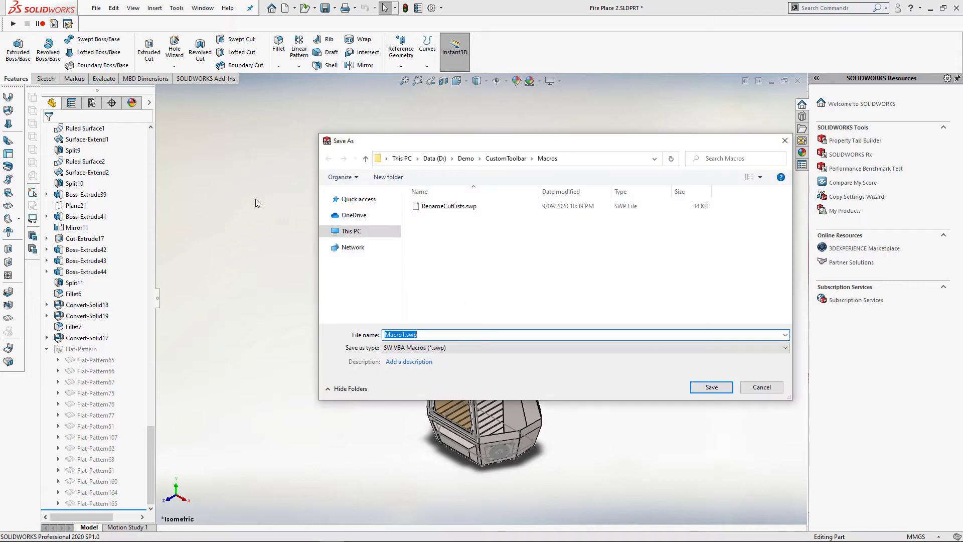
{"action": "type", "text": "RenameFlatPatterns"}
{"action": "left_click", "coordinate": [711, 387]}
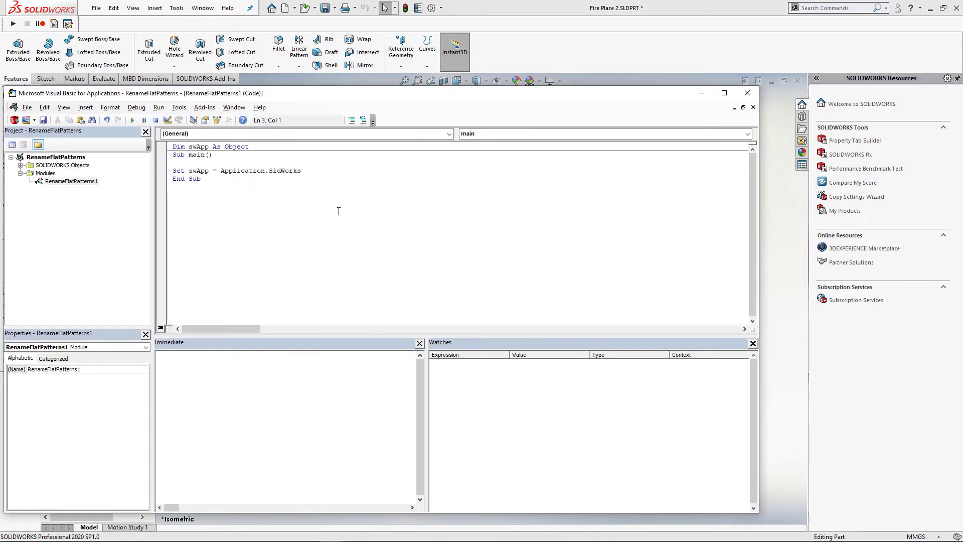
Step: Replace the template code with the copied flat-pattern macro and close the VBA editor
{"action": "key", "text": "ctrl+a"}
{"action": "right_click", "coordinate": [185, 170]}
{"action": "left_click", "coordinate": [234, 203]}
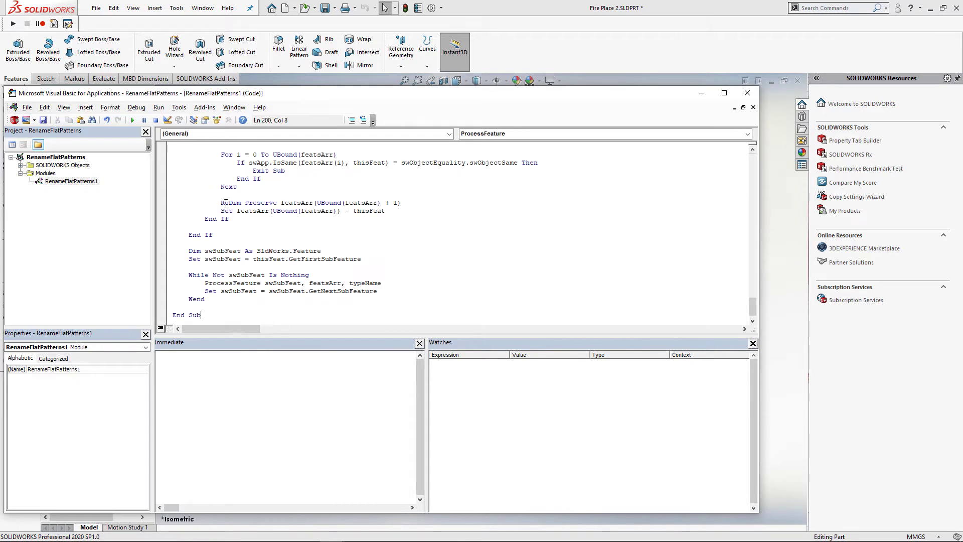
{"action": "left_click", "coordinate": [271, 201]}
{"action": "left_click", "coordinate": [748, 93]}
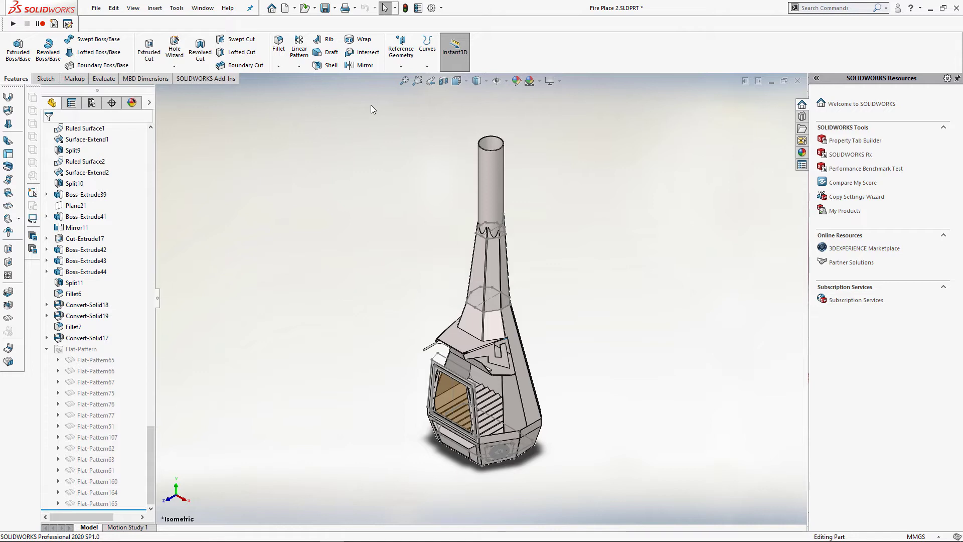
{"action": "left_click", "coordinate": [177, 8]}
Step: Open the CAD+ Toolset Custom Toolbar configuration
{"action": "mouse_move", "coordinate": [213, 48]}
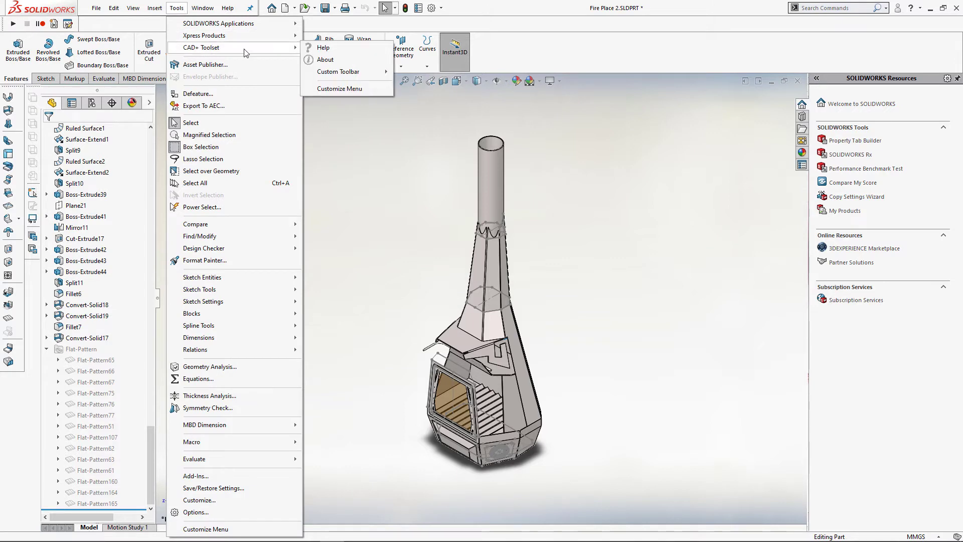
{"action": "mouse_move", "coordinate": [340, 74]}
{"action": "left_click", "coordinate": [417, 72]}
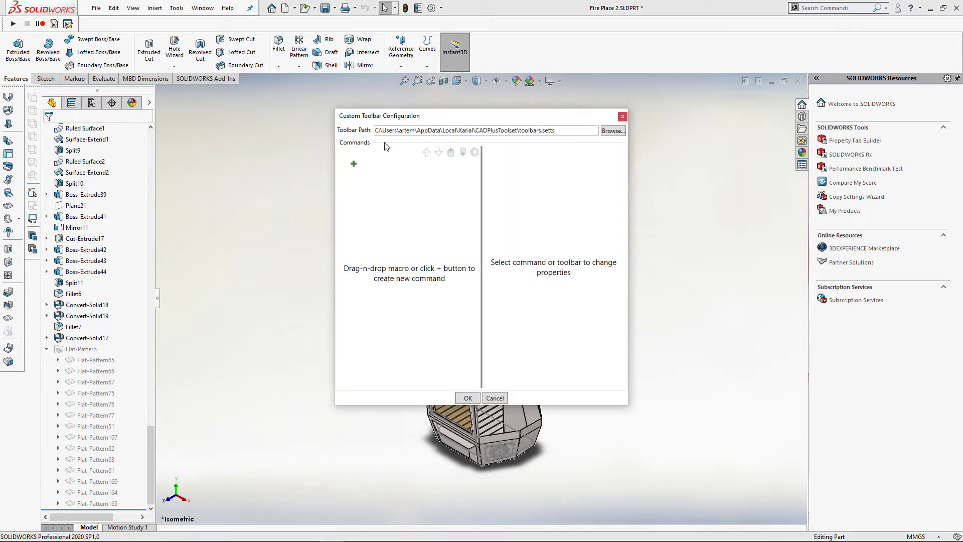
Step: Drag both .swp files from the Macros folder in File Explorer into the Commands area
{"action": "key", "text": "alt+Tab"}
{"action": "key", "text": "alt+Tab"}
{"action": "key", "text": "alt+Tab"}
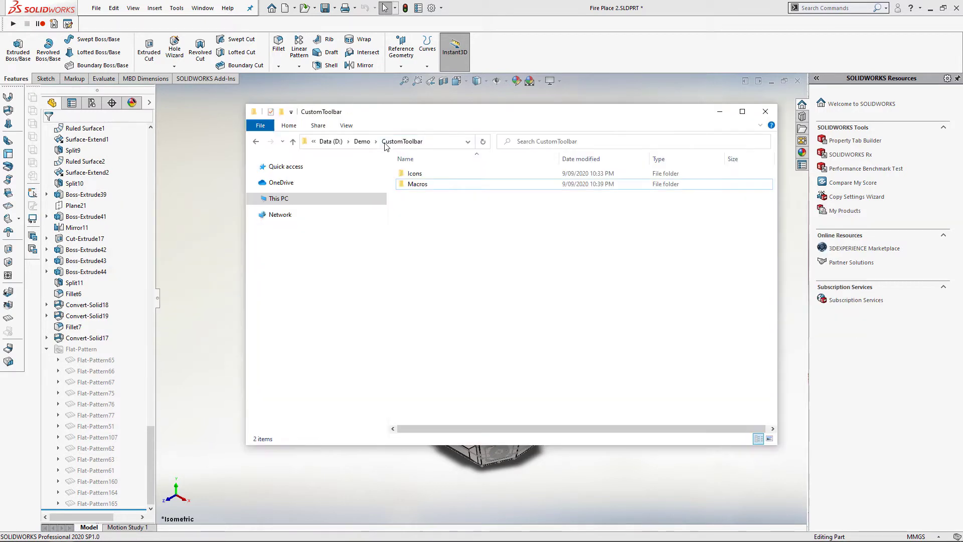
{"action": "left_click_drag", "start_coordinate": [367, 114], "coordinate": [595, 141]}
{"action": "left_click", "coordinate": [646, 211]}
{"action": "double_click", "coordinate": [646, 211]}
{"action": "key", "text": "ctrl+a"}
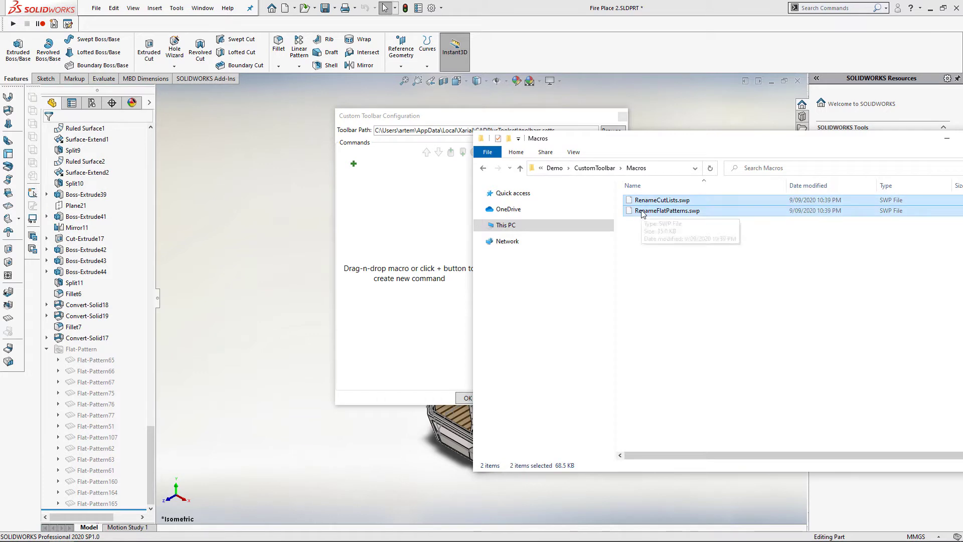
{"action": "left_click_drag", "start_coordinate": [668, 211], "coordinate": [405, 204]}
Step: Title the new toolbar "Sheet Metal+" and give it an "Advanced" description
{"action": "left_click", "coordinate": [368, 167]}
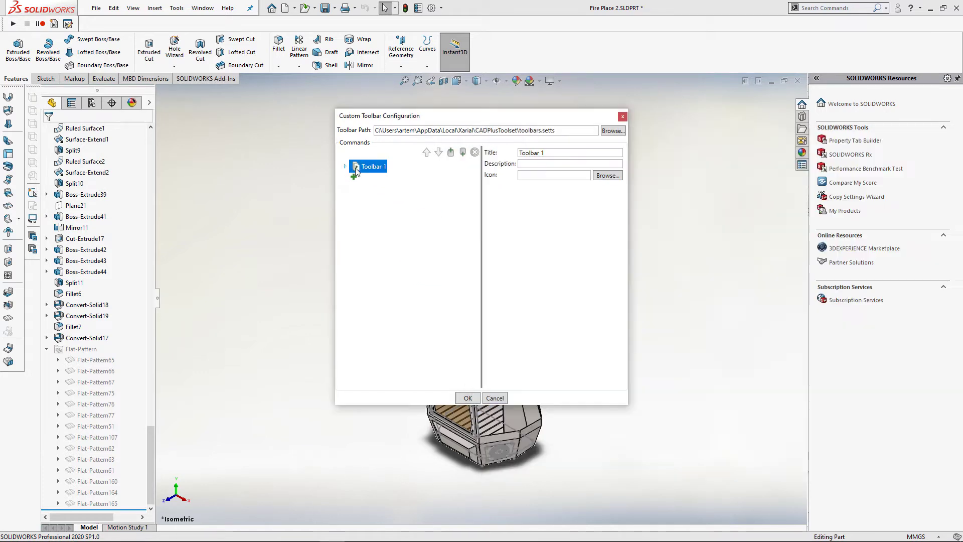
{"action": "left_click", "coordinate": [555, 153]}
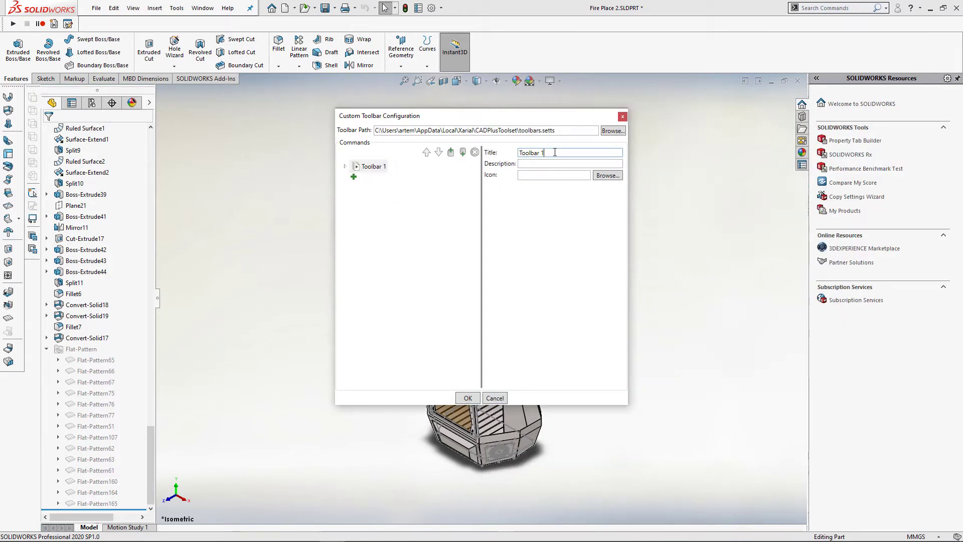
{"action": "key", "text": "ctrl+a"}
{"action": "type", "text": "Sheet Meta"}
{"action": "left_click", "coordinate": [547, 165]}
{"action": "type", "text": "Advanced"}
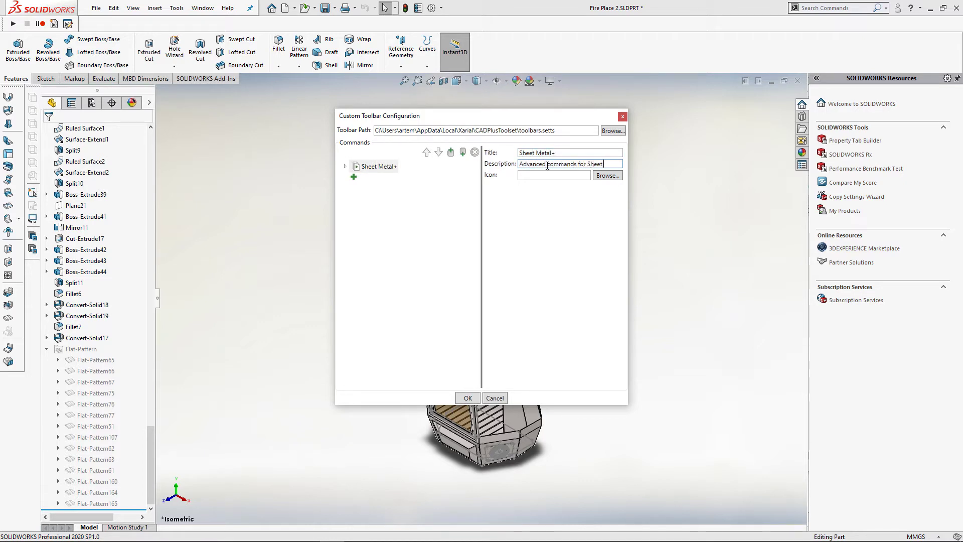
Step: Retitle the command "Rename Flat Patterns", described as "Renames flat patterns with cut-list names"
{"action": "left_click", "coordinate": [345, 166]}
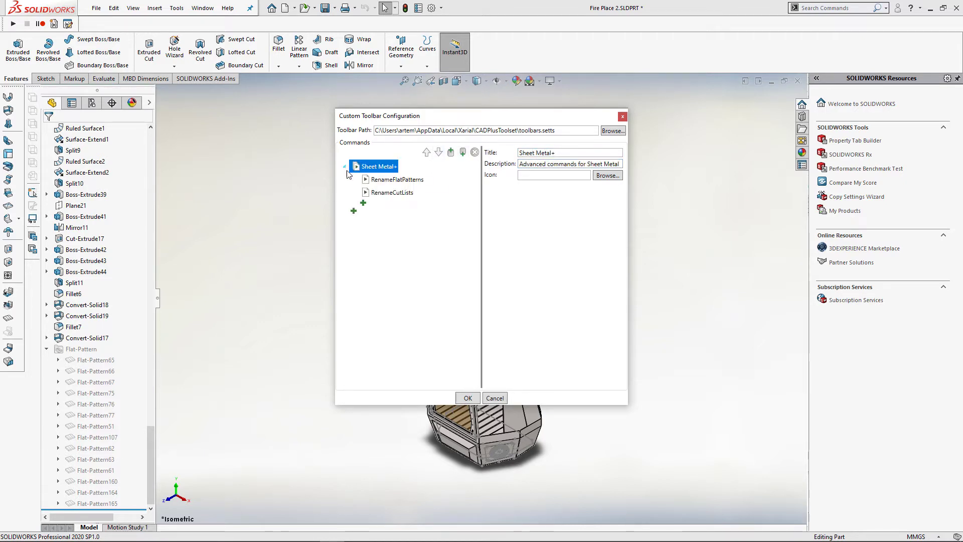
{"action": "left_click", "coordinate": [394, 179]}
{"action": "left_click", "coordinate": [545, 161]}
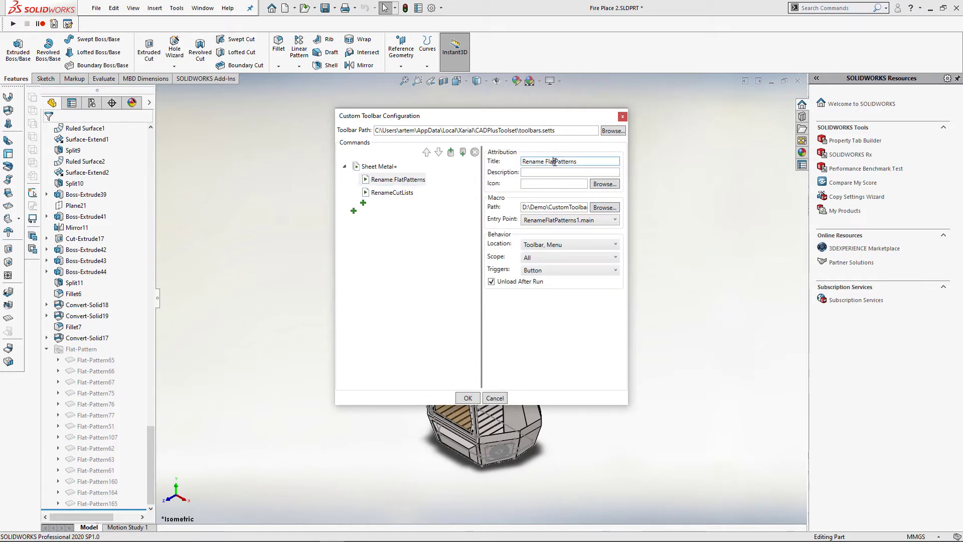
{"action": "left_click", "coordinate": [556, 162]}
{"action": "left_click", "coordinate": [531, 172]}
{"action": "type", "text": "Renames flat patterns with cut-list names"}
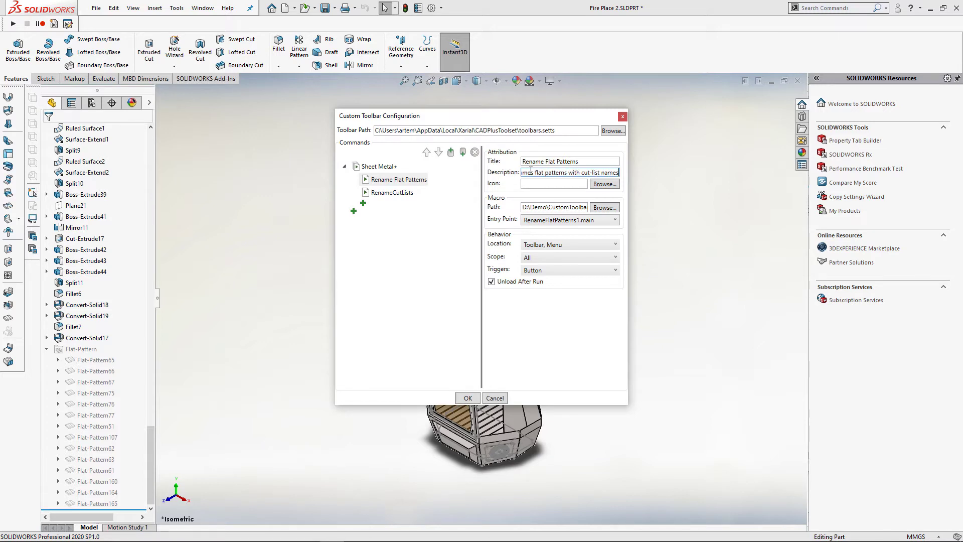
Step: Set the command icon to flat-pattern.png from the Icons folder
{"action": "left_click", "coordinate": [597, 184]}
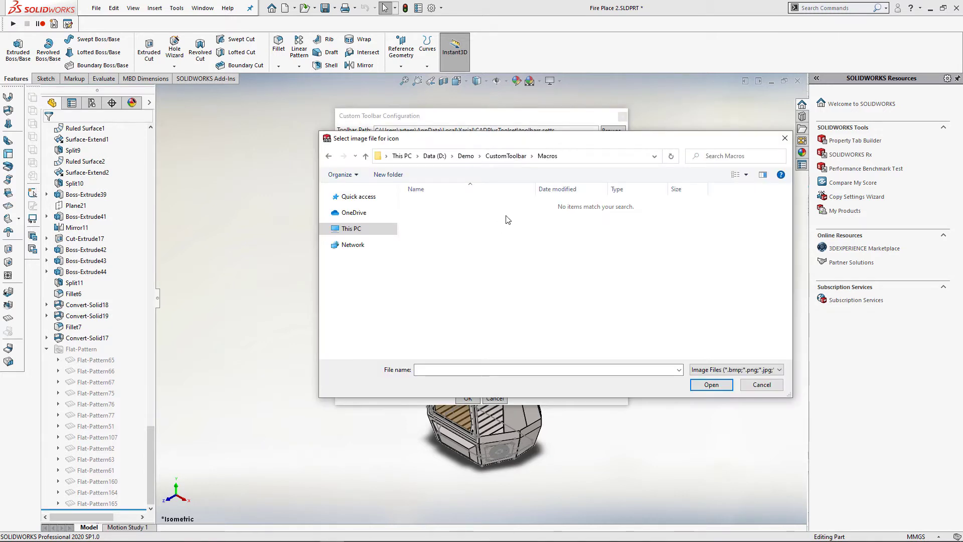
{"action": "left_click", "coordinate": [506, 156]}
{"action": "double_click", "coordinate": [430, 205]}
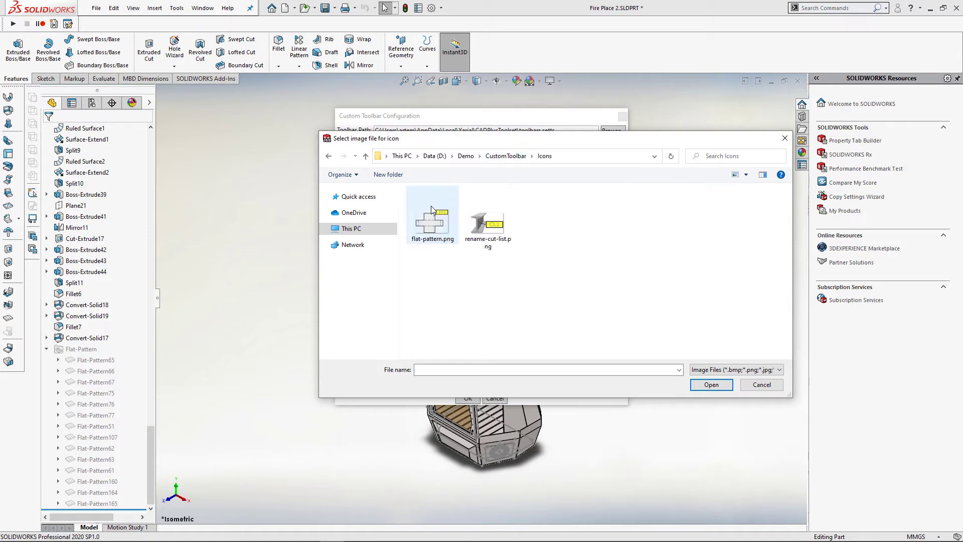
{"action": "left_click", "coordinate": [427, 223]}
{"action": "double_click", "coordinate": [428, 223]}
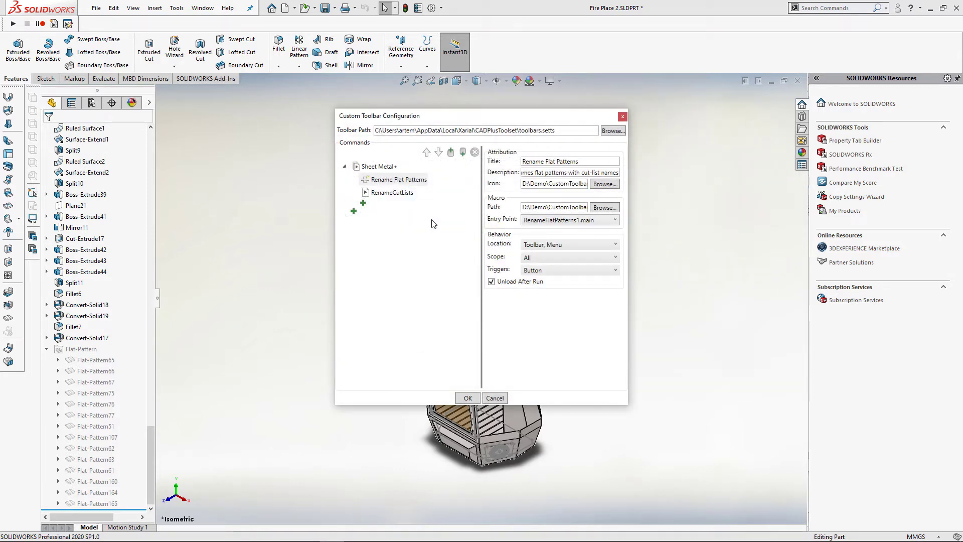
Step: Limit Rename Flat Patterns' scope to Part documents only
{"action": "left_click", "coordinate": [579, 254]}
{"action": "left_click", "coordinate": [528, 316]}
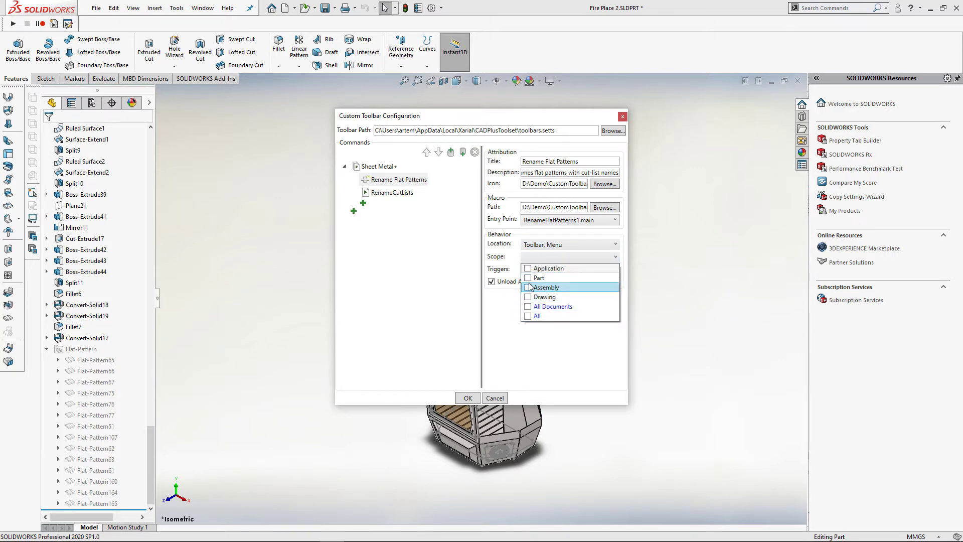
{"action": "left_click", "coordinate": [528, 278]}
{"action": "left_click", "coordinate": [510, 300]}
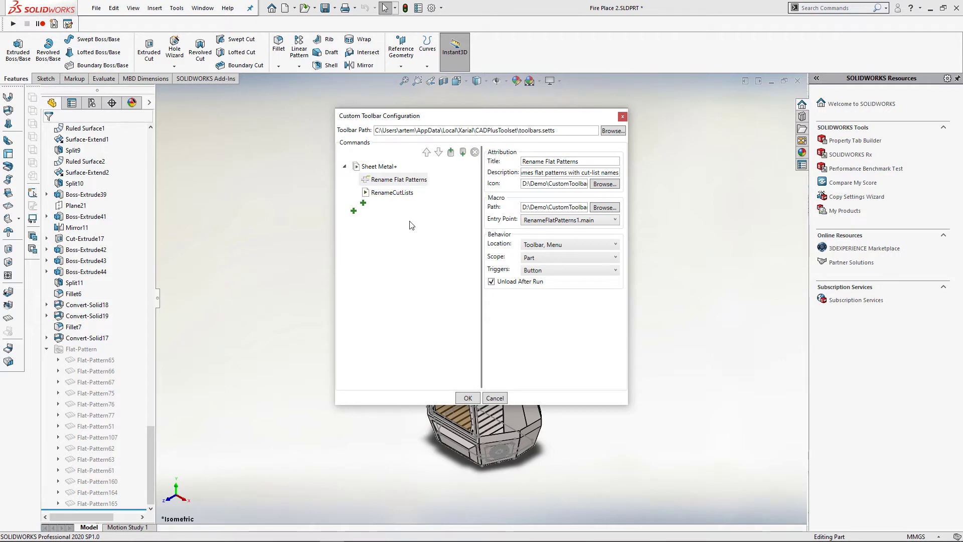
{"action": "left_click", "coordinate": [404, 196]}
Step: Retitle the command "Rename Cut Lists", described as "Renames cut-lists with custom properties"
{"action": "left_click", "coordinate": [546, 160]}
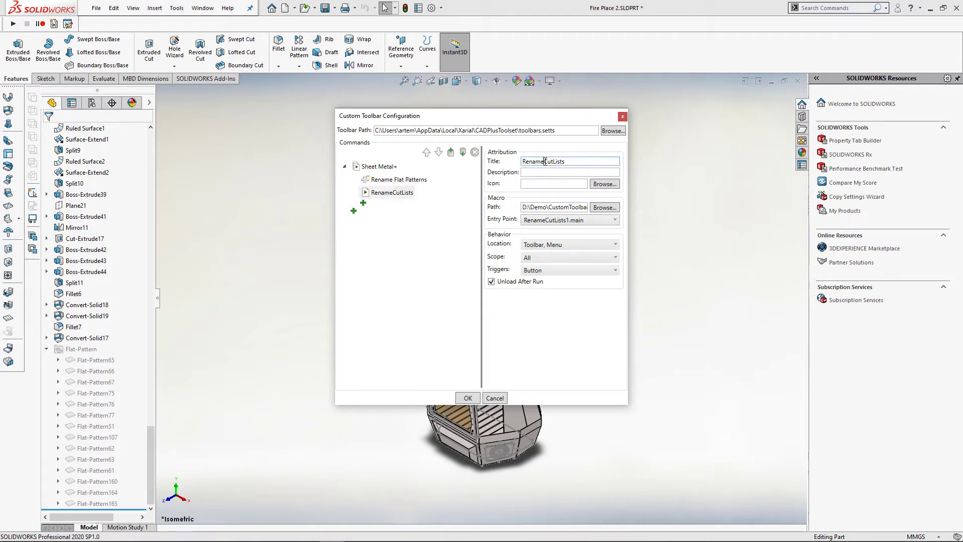
{"action": "left_click", "coordinate": [554, 162]}
{"action": "left_click", "coordinate": [544, 172]}
{"action": "type", "text": "Renames cut-lists wi"}
{"action": "type", "text": "th custom properties"}
Step: Give Rename Cut Lists the rename-cut-list.png icon and Part-only scope
{"action": "left_click", "coordinate": [604, 183]}
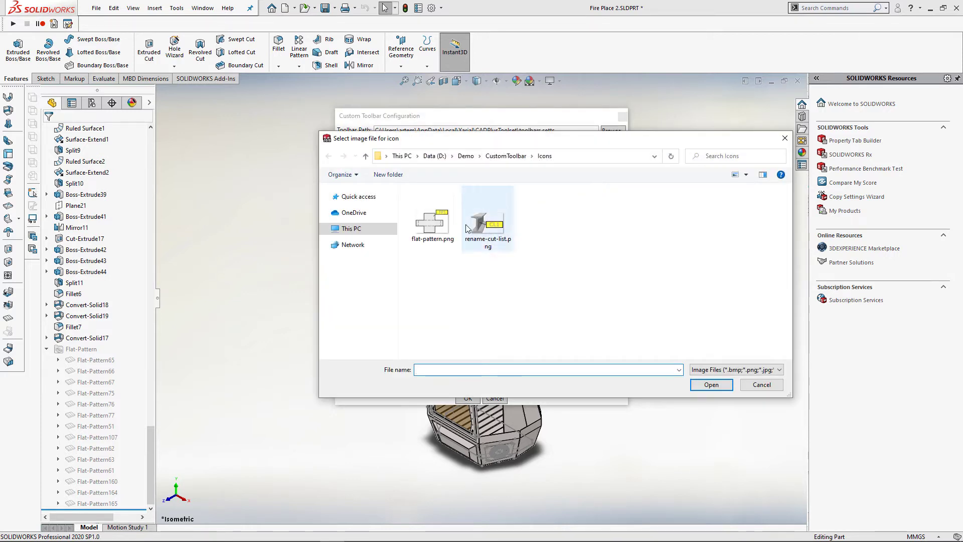
{"action": "double_click", "coordinate": [486, 229]}
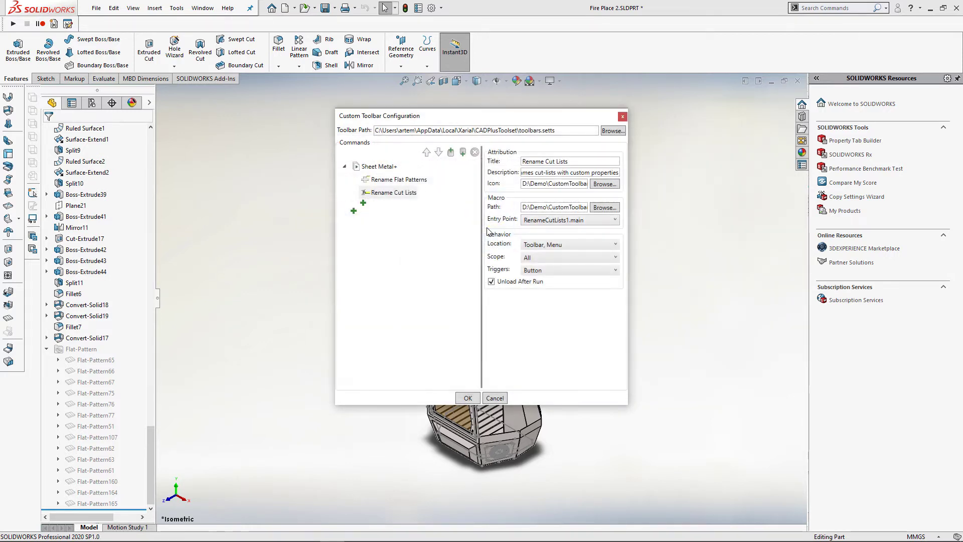
{"action": "left_click", "coordinate": [550, 257]}
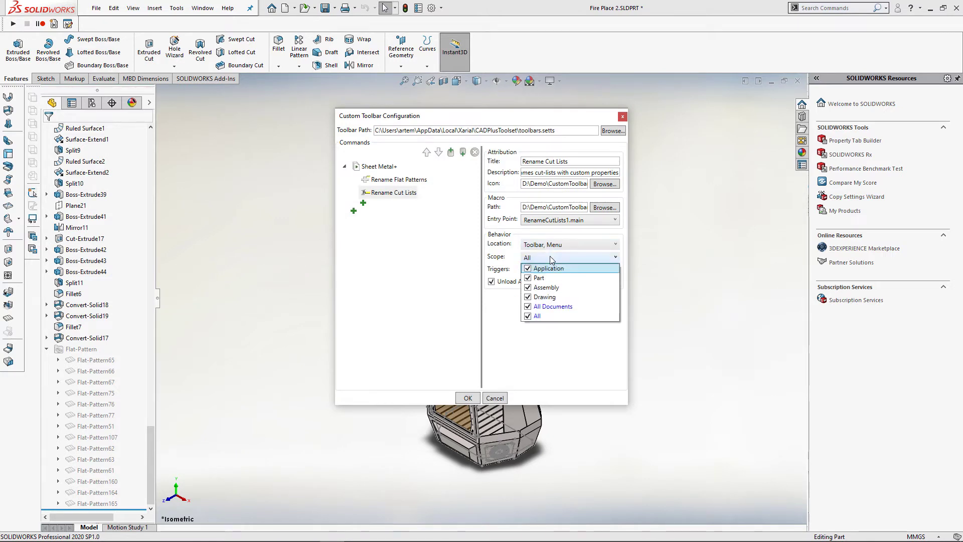
{"action": "left_click", "coordinate": [528, 316]}
{"action": "left_click", "coordinate": [528, 277]}
{"action": "left_click", "coordinate": [473, 296]}
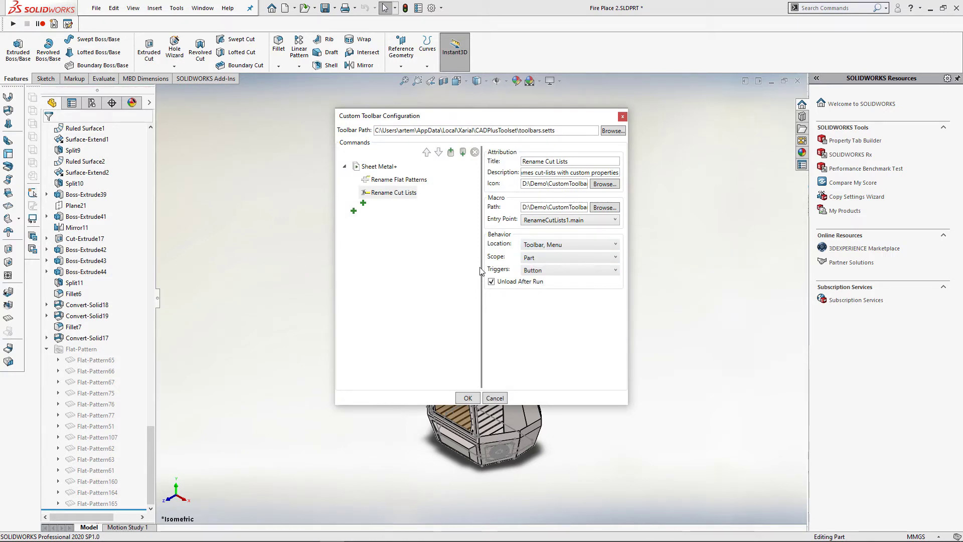
Step: Save the toolbar configuration, dismiss the restart notice, and close SOLIDWORKS without saving
{"action": "left_click", "coordinate": [473, 398]}
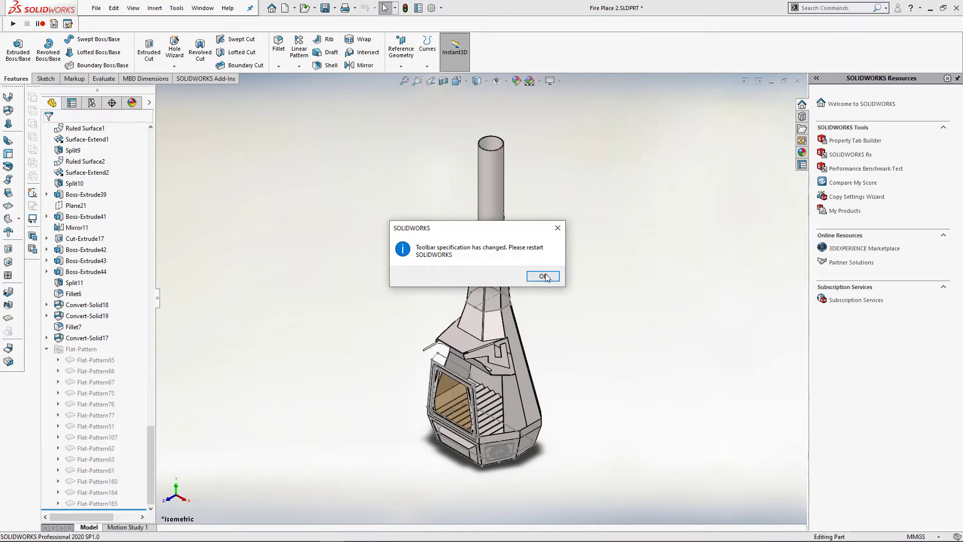
{"action": "left_click", "coordinate": [545, 277]}
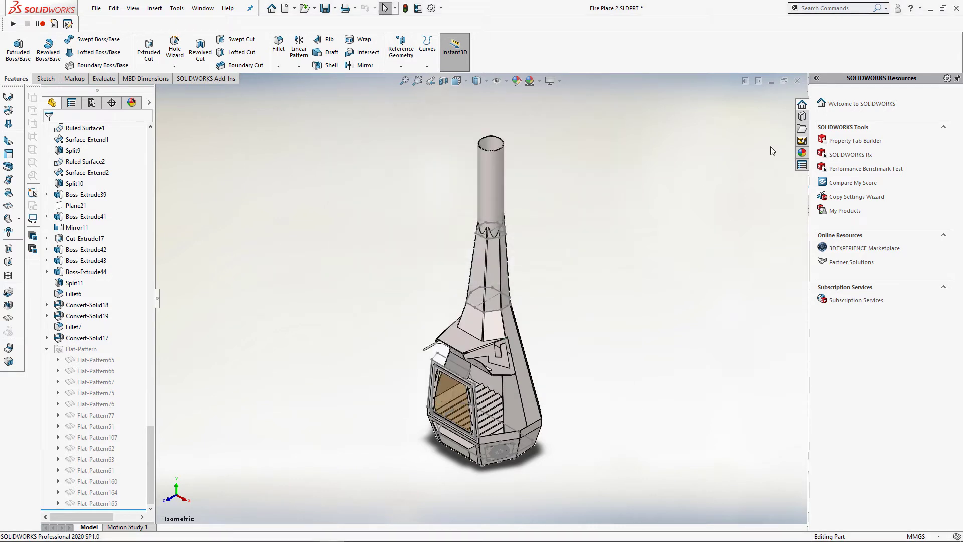
{"action": "left_click", "coordinate": [956, 9]}
{"action": "left_click", "coordinate": [464, 292]}
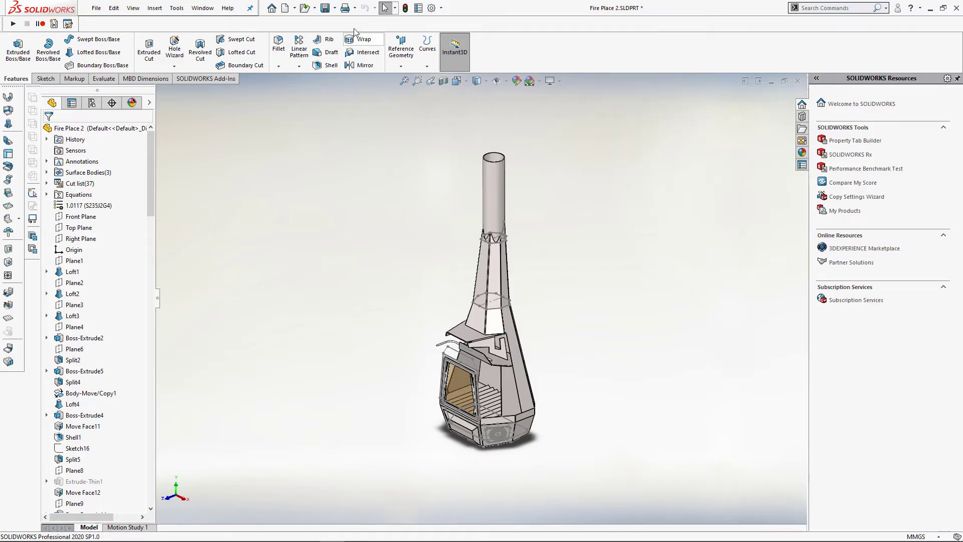
Step: Show the Sheet Metal+ toolbar from the CommandManager's Toolbars list and check its Tools submenu
{"action": "right_click", "coordinate": [354, 29]}
{"action": "mouse_move", "coordinate": [423, 72]}
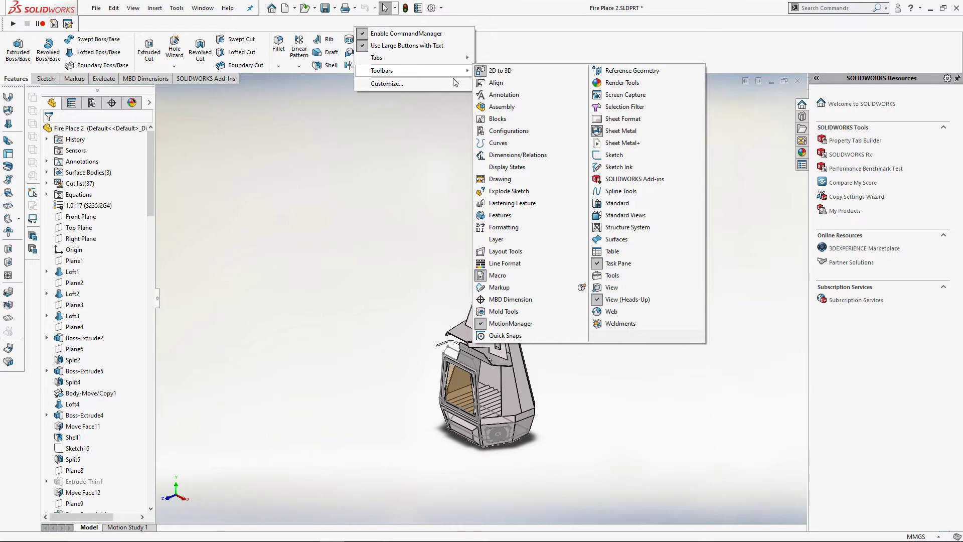
{"action": "left_click", "coordinate": [617, 143]}
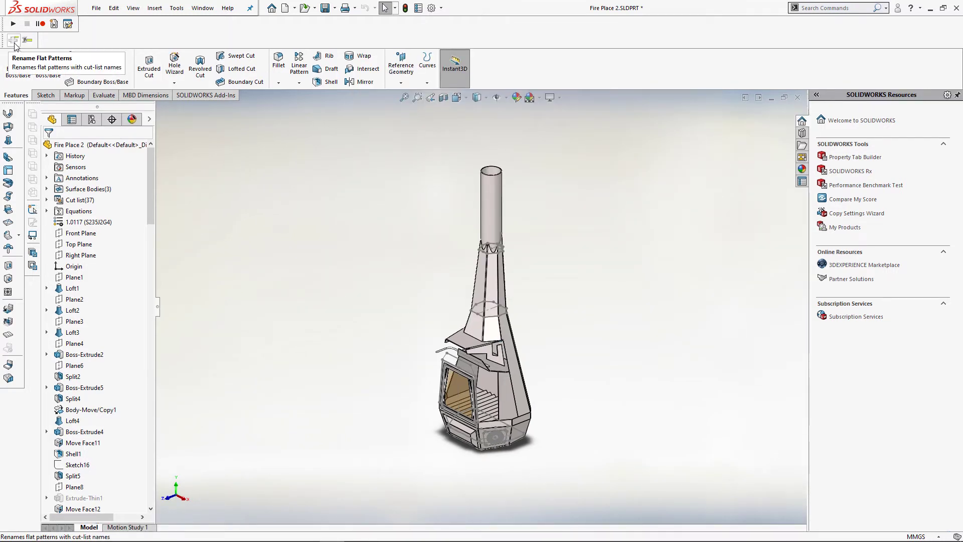
{"action": "left_click", "coordinate": [176, 9]}
{"action": "mouse_move", "coordinate": [221, 57]}
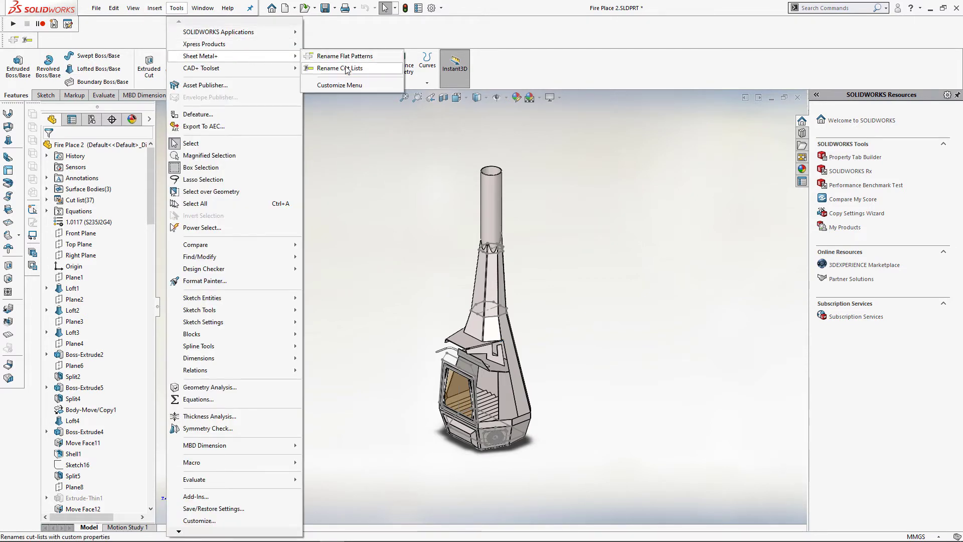
{"action": "left_click", "coordinate": [358, 141]}
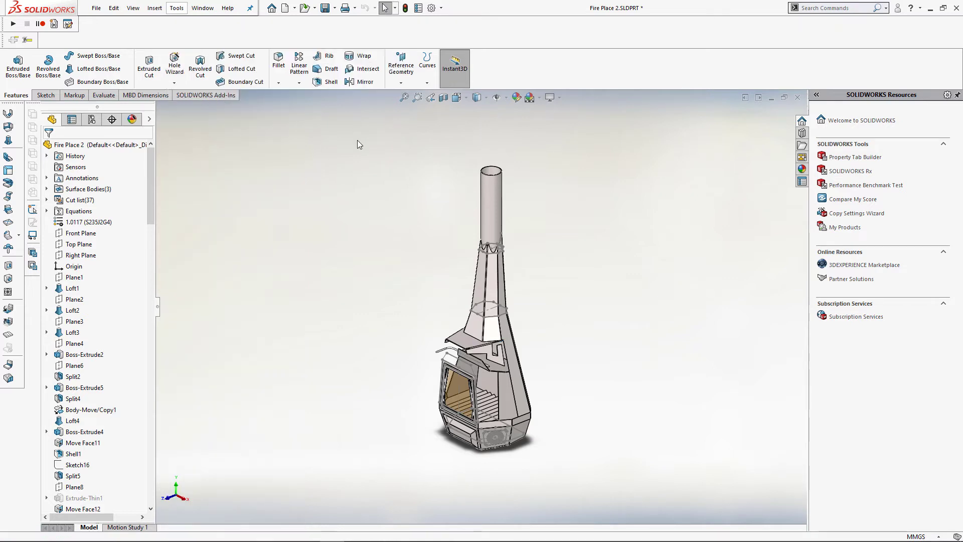
Step: Rename the cut-list folders after their part numbers, then check LPM-05-DF-23's properties without changes
{"action": "left_click", "coordinate": [47, 200]}
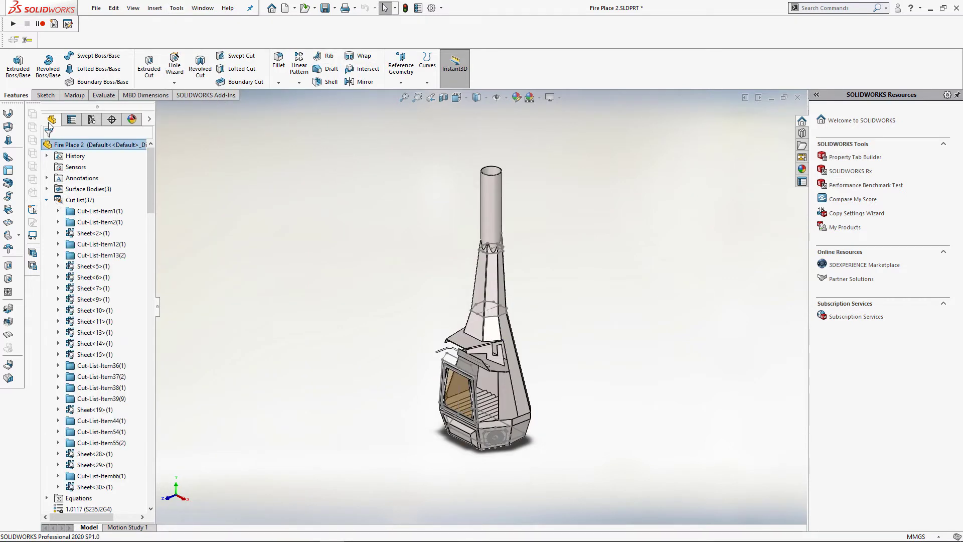
{"action": "left_click", "coordinate": [28, 41]}
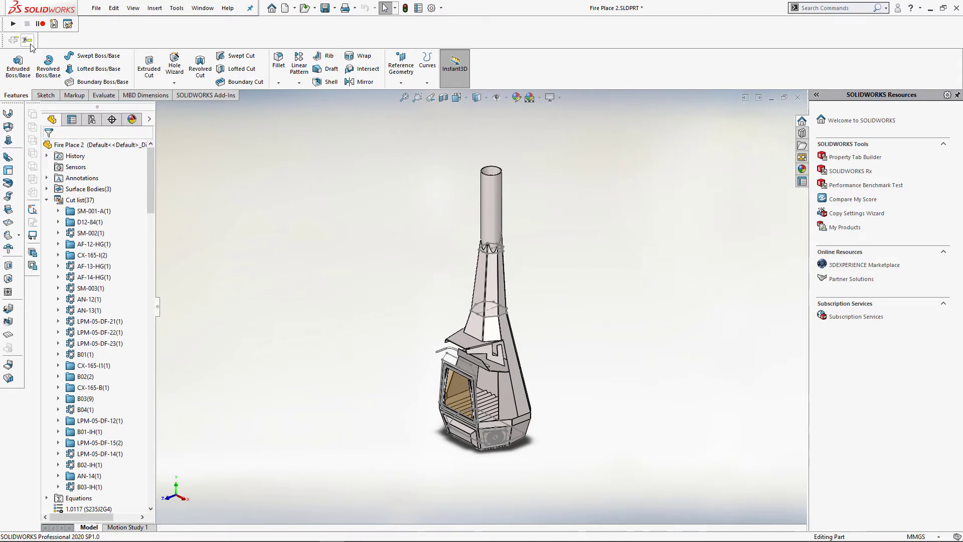
{"action": "right_click", "coordinate": [88, 345]}
{"action": "key", "text": "Escape"}
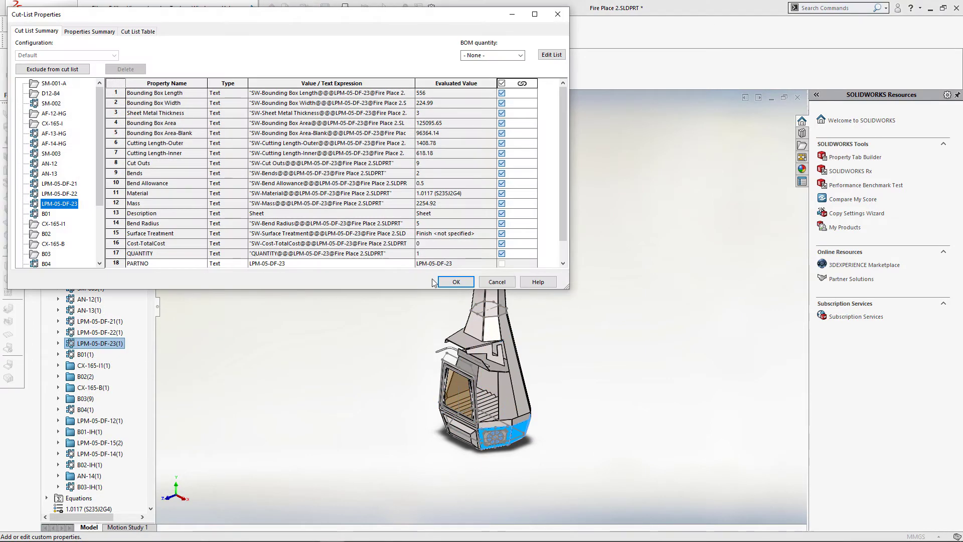
{"action": "left_click", "coordinate": [497, 282]}
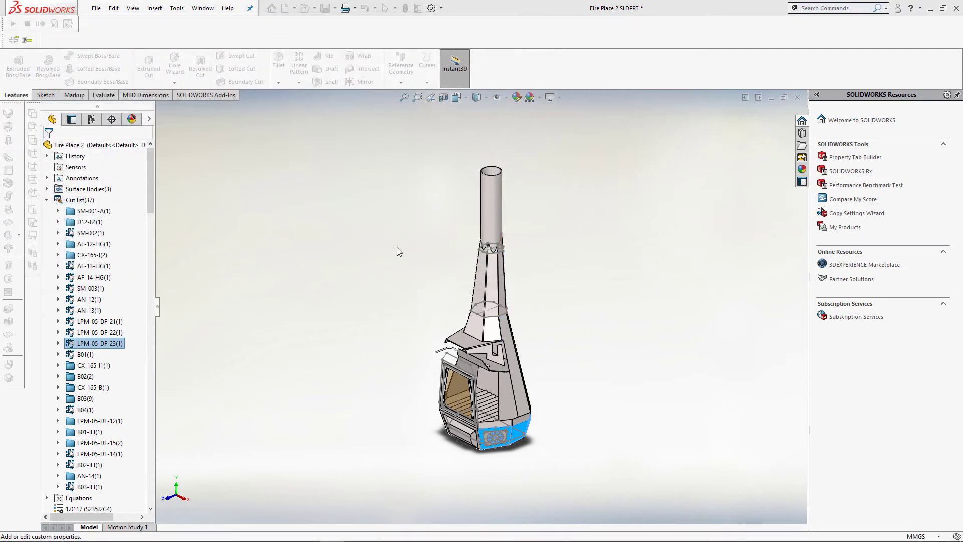
{"action": "left_click", "coordinate": [47, 200]}
{"action": "scroll", "coordinate": [79, 293], "scroll_direction": "down", "scroll_amount": 20}
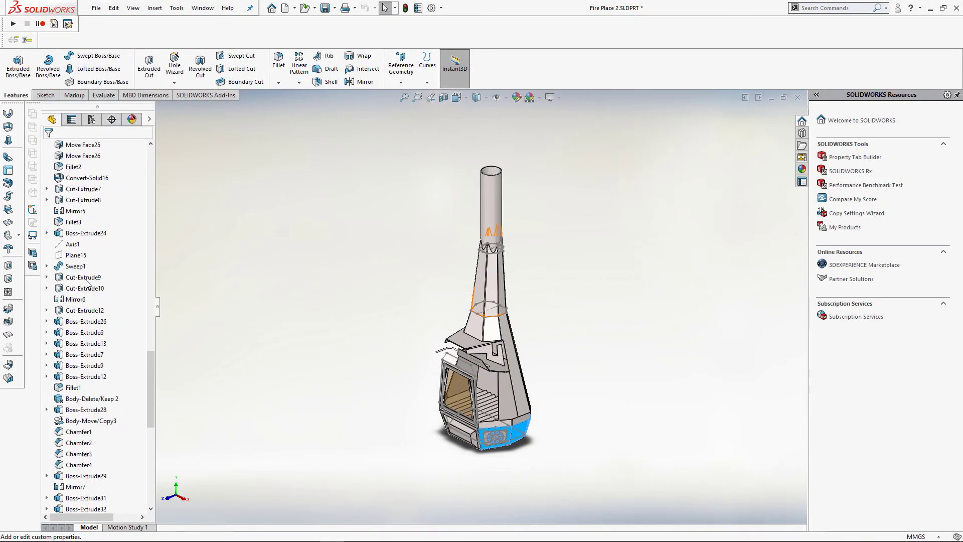
Step: Rename the flat patterns with the _FP suffix, check AN-13_FP, then switch to the CodeStack browser page
{"action": "left_click", "coordinate": [47, 497]}
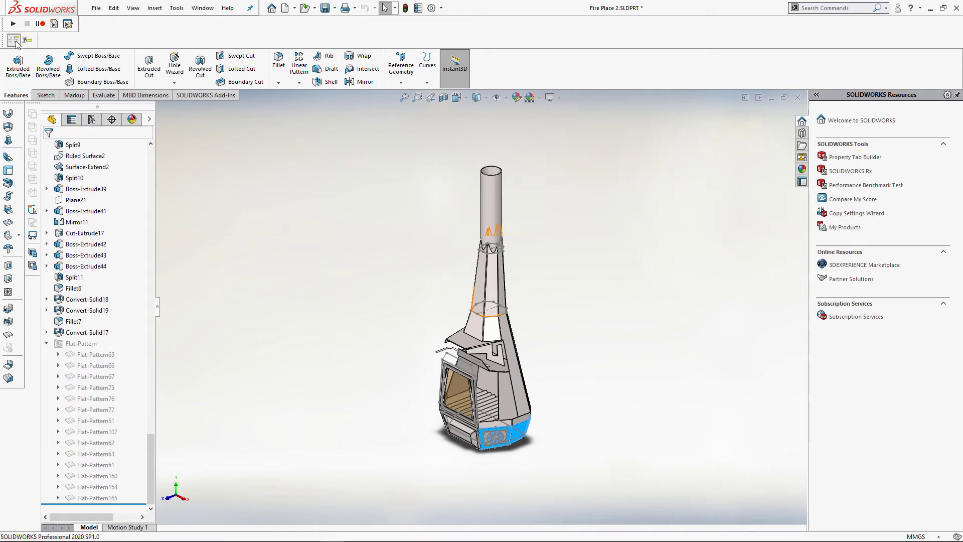
{"action": "left_click", "coordinate": [15, 42]}
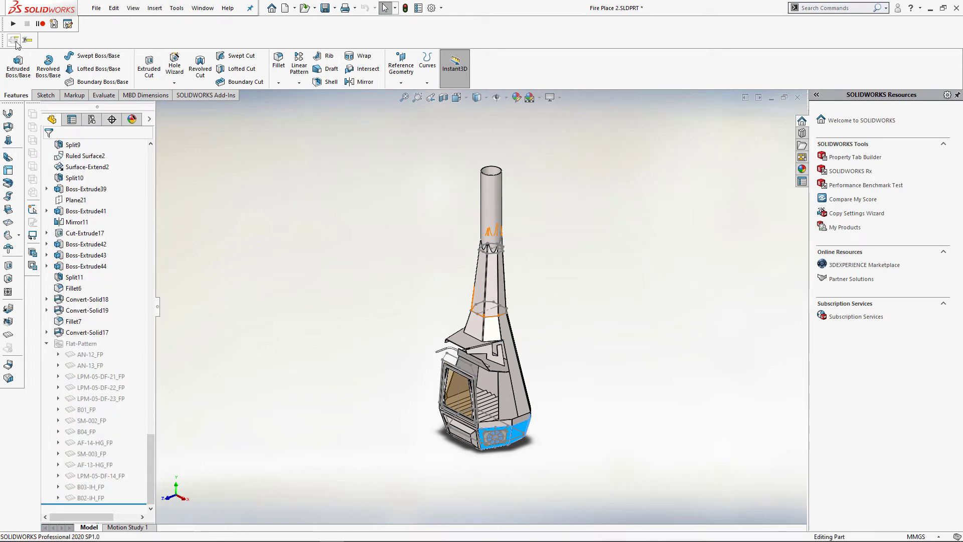
{"action": "left_click", "coordinate": [89, 365]}
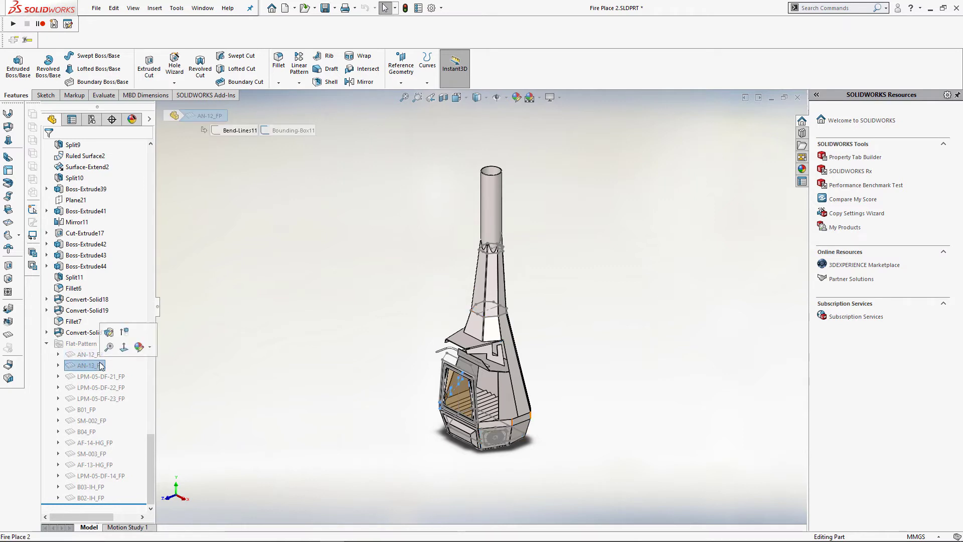
{"action": "left_click", "coordinate": [237, 370]}
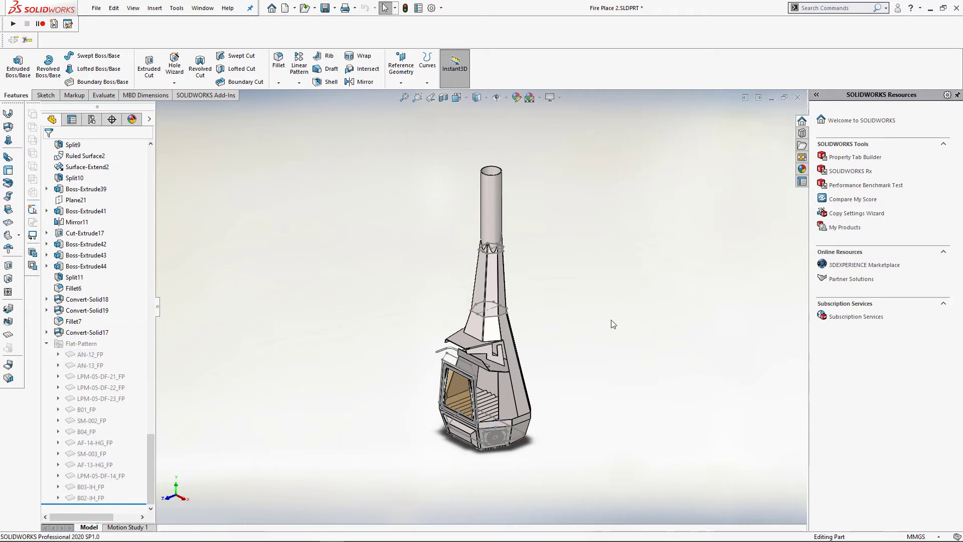
{"action": "key", "text": "alt+Tab"}
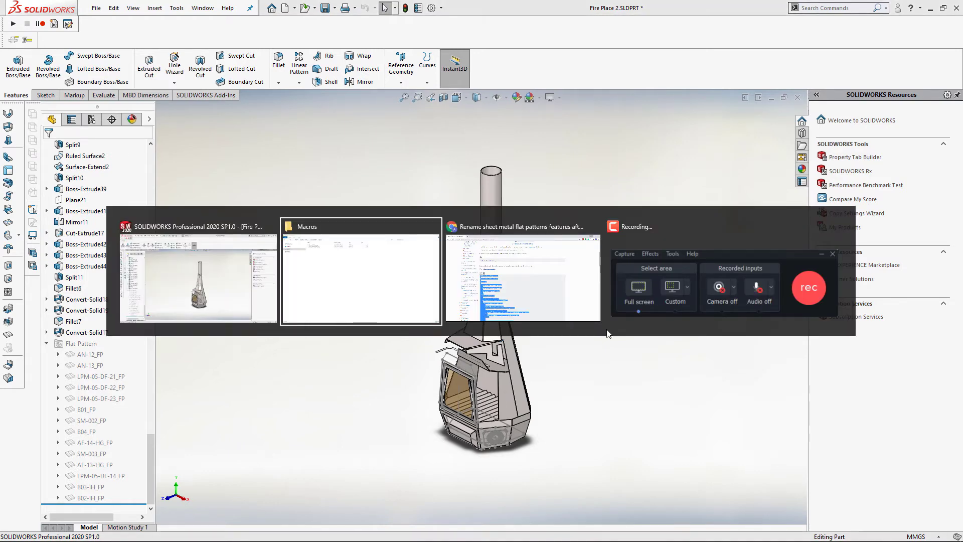
{"action": "key", "text": "alt+Tab"}
Step: Scroll the Set Title As Part Number article to bring its VBA macro code into view
{"action": "scroll", "coordinate": [504, 287], "scroll_direction": "up", "scroll_amount": 7}
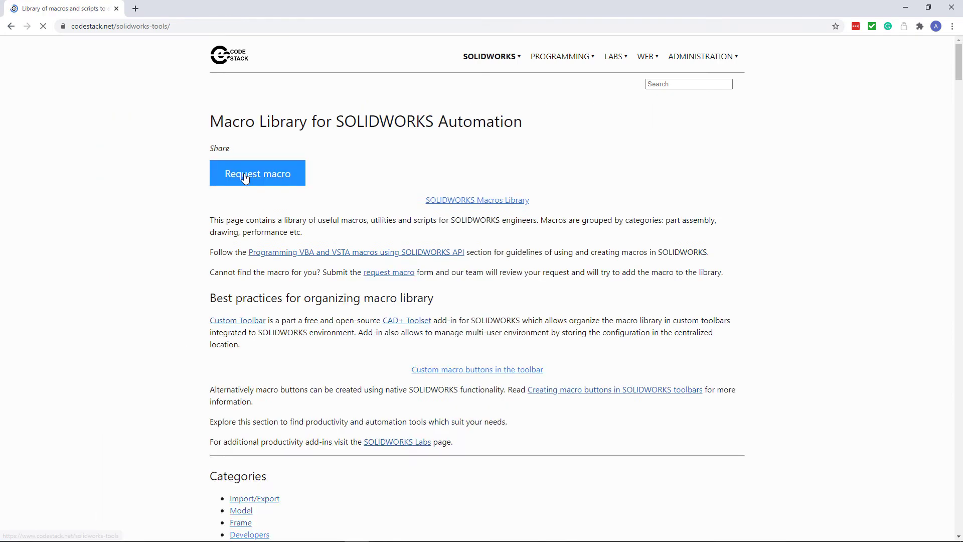
{"action": "scroll", "coordinate": [294, 241], "scroll_direction": "down", "scroll_amount": 5}
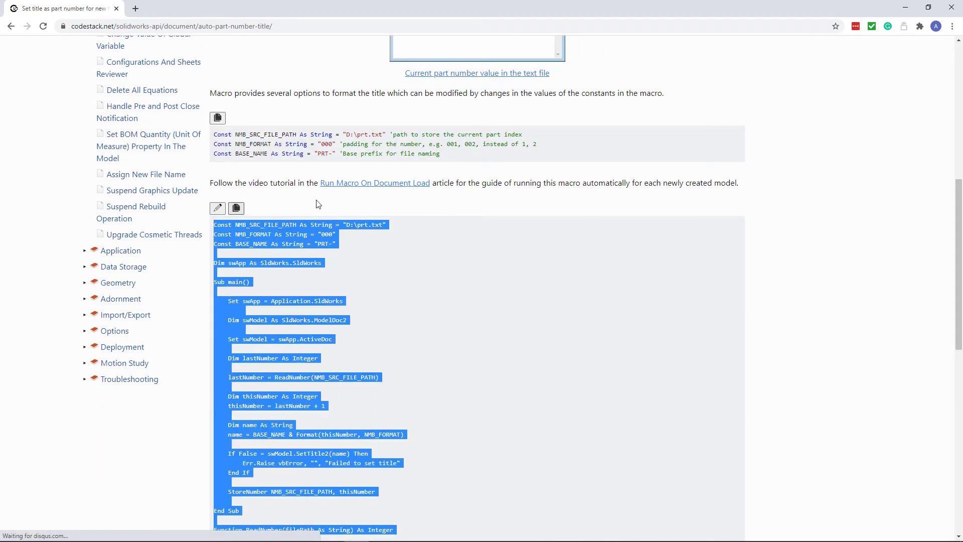
Step: Copy the Set Title code and create a new SetTitle.swp macro in the Macros folder
{"action": "left_click", "coordinate": [905, 7]}
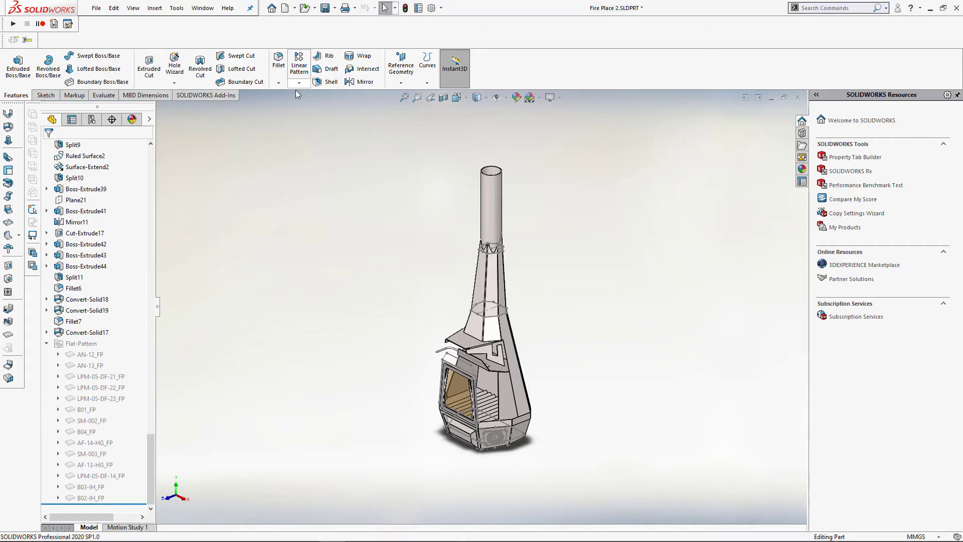
{"action": "left_click", "coordinate": [55, 24]}
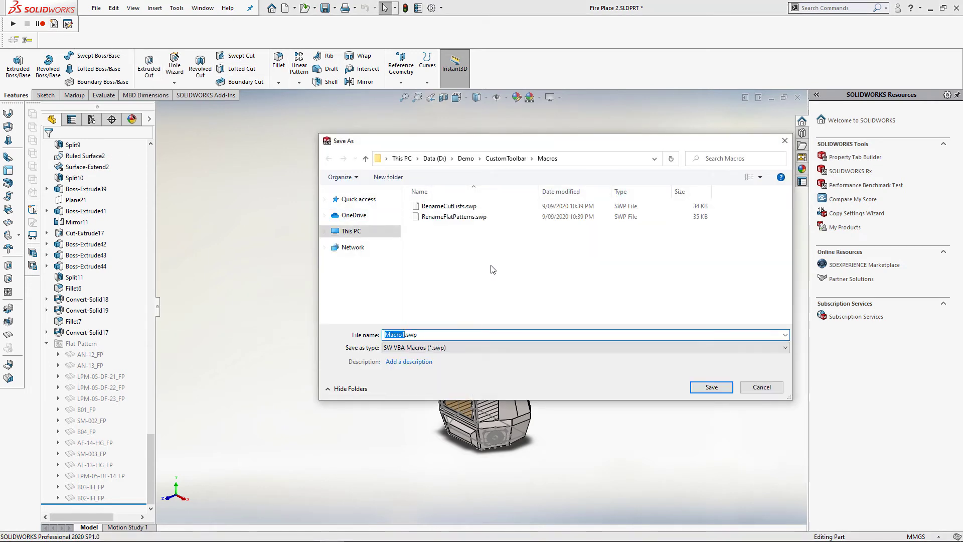
{"action": "type", "text": "SetTitle"}
{"action": "left_click", "coordinate": [710, 388]}
Step: Replace the macro's stub code with the copied CodeStack auto part-number code
{"action": "key", "text": "ctrl+a"}
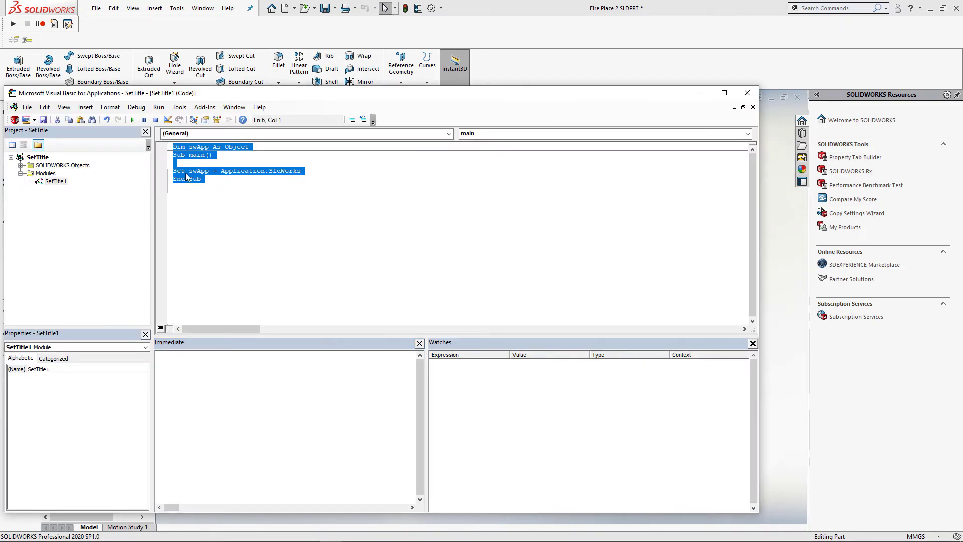
{"action": "right_click", "coordinate": [186, 175]}
{"action": "left_click", "coordinate": [210, 203]}
{"action": "scroll", "coordinate": [328, 243], "scroll_direction": "up", "scroll_amount": 15}
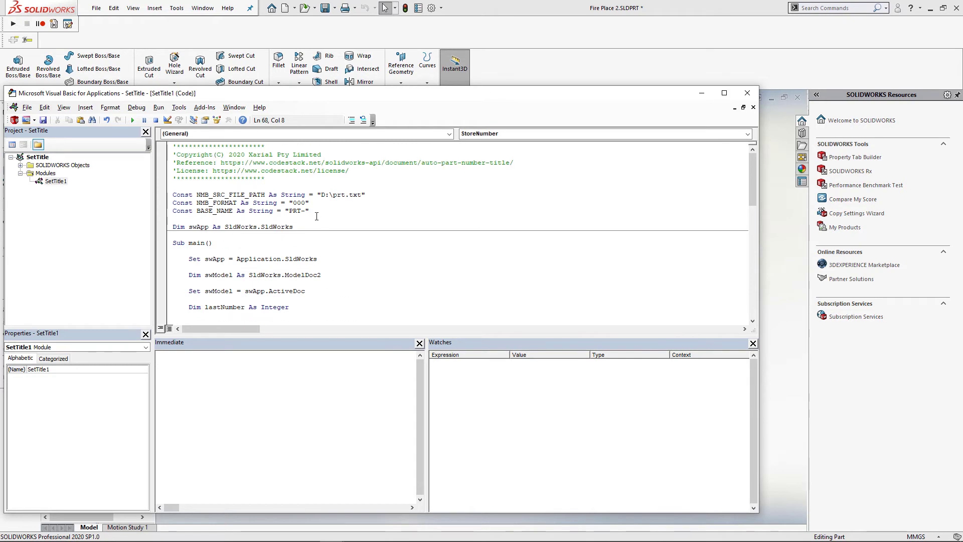
{"action": "key", "text": "alt+Tab"}
{"action": "key", "text": "alt+Tab"}
{"action": "key", "text": "alt+Tab"}
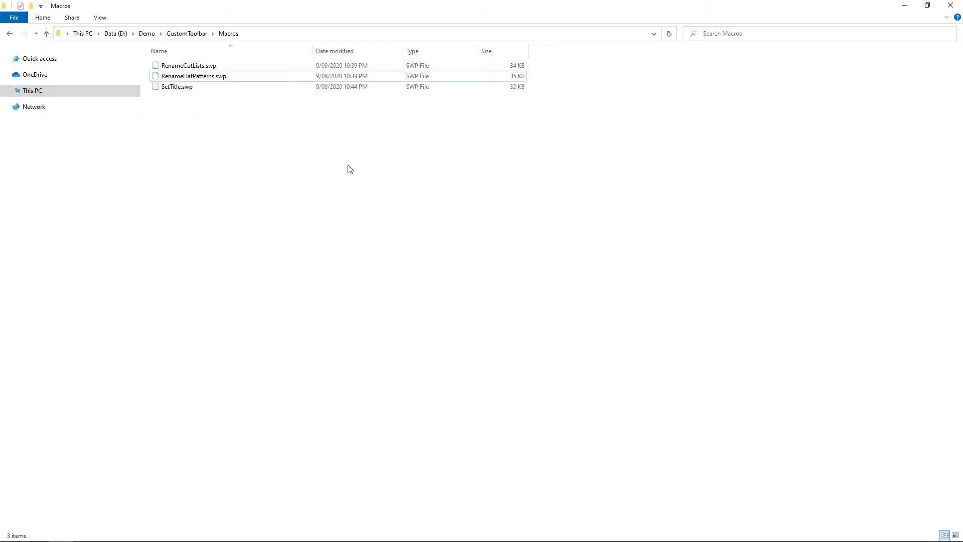
Step: Create a new text document named counter.txt in the CustomToolbar folder
{"action": "left_click", "coordinate": [202, 34]}
{"action": "right_click", "coordinate": [251, 176]}
{"action": "mouse_move", "coordinate": [351, 380]}
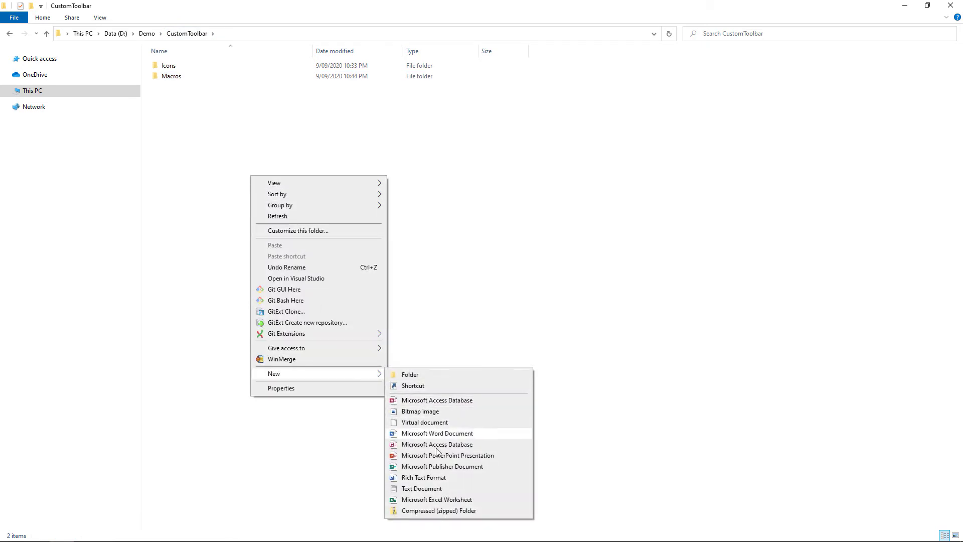
{"action": "left_click", "coordinate": [422, 489]}
{"action": "type", "text": "counter"}
{"action": "key", "text": "Return"}
{"action": "key", "text": "Return"}
Step: Save 0 as counter.txt's starting count and copy the file's full path
{"action": "type", "text": "0"}
{"action": "key", "text": "ctrl+s"}
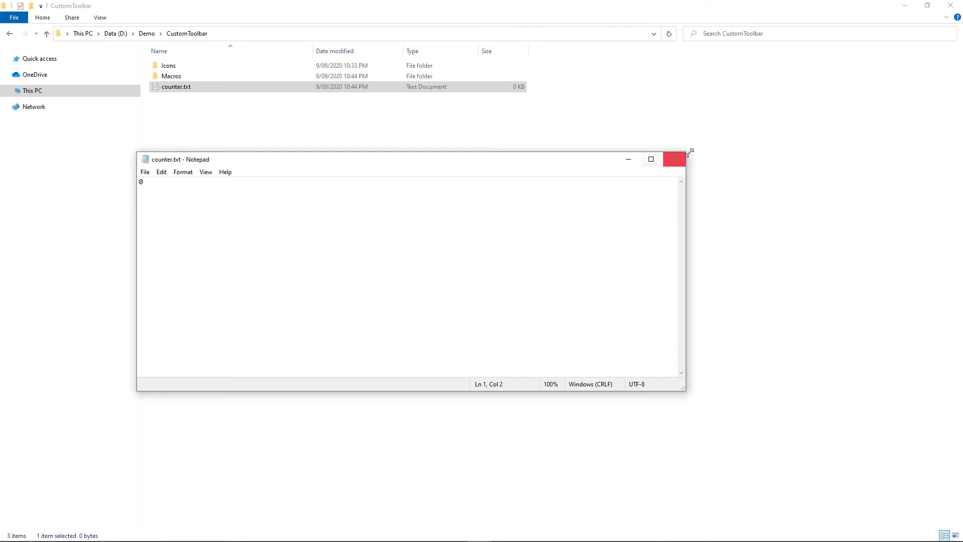
{"action": "left_click", "coordinate": [673, 160]}
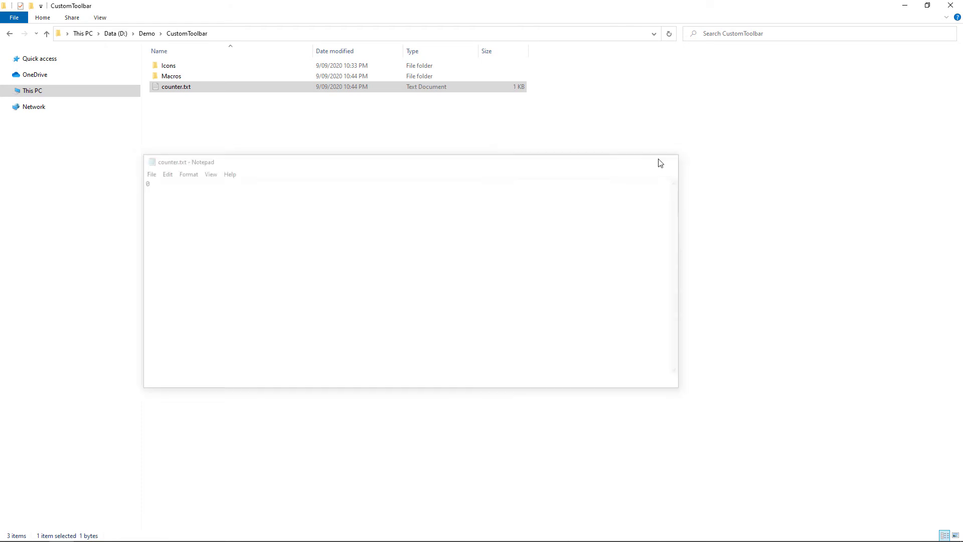
{"action": "right_click", "coordinate": [177, 91]}
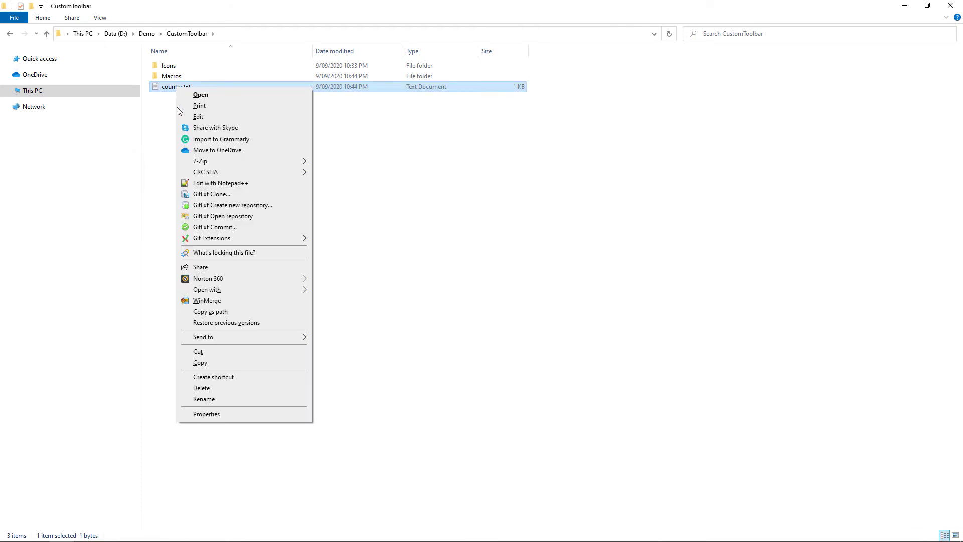
{"action": "left_click", "coordinate": [210, 311]}
Step: Set NMB_SRC_FILE_PATH to the counter.txt path and change BASE_NAME from PRT to Item-
{"action": "left_click", "coordinate": [905, 5]}
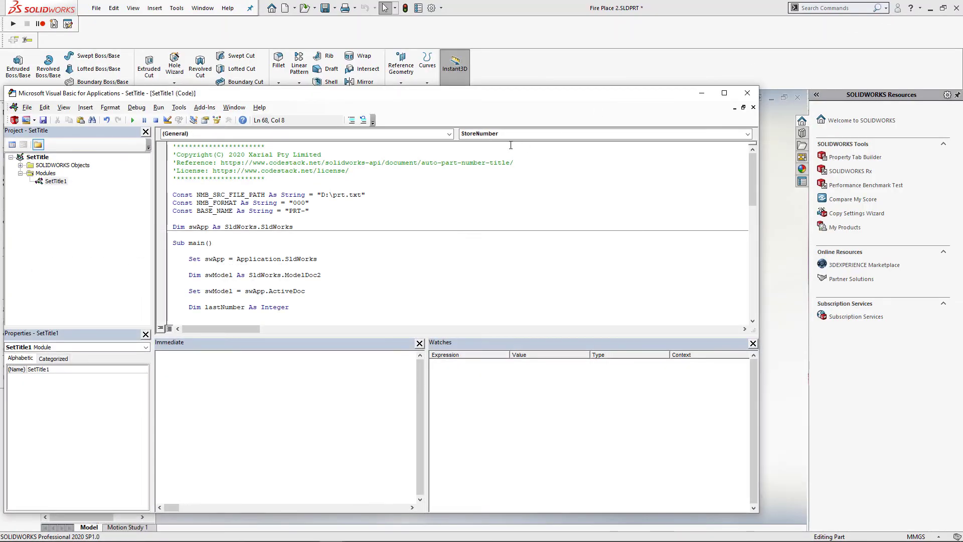
{"action": "left_click", "coordinate": [317, 196]}
{"action": "key", "text": "shift+End"}
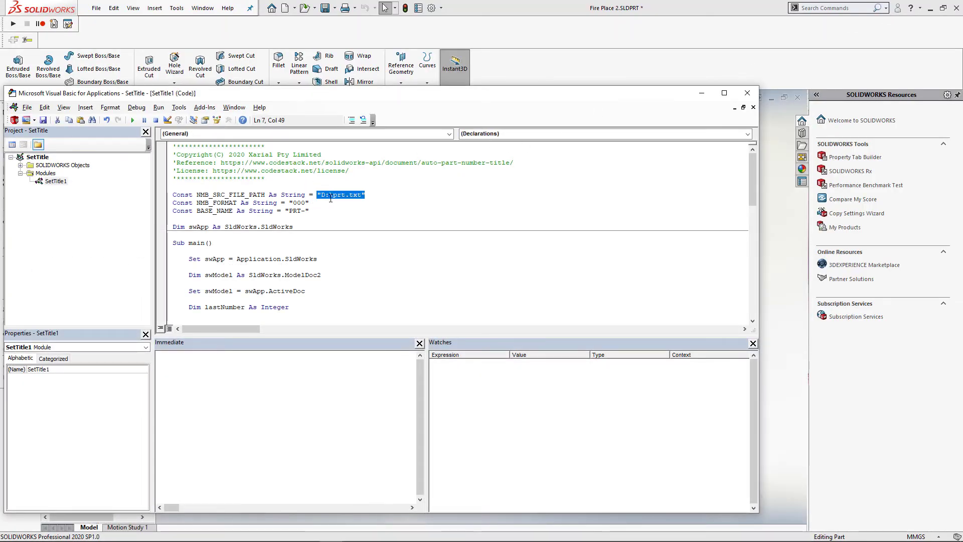
{"action": "key", "text": "ctrl+v"}
{"action": "double_click", "coordinate": [296, 211]}
{"action": "type", "text": "Item"}
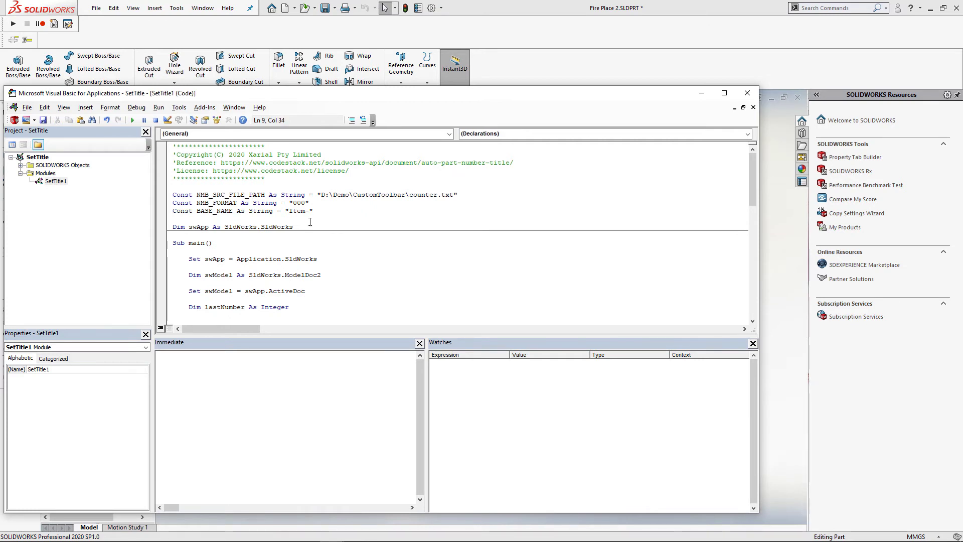
{"action": "left_click", "coordinate": [242, 245]}
Step: Start a new part document from the fireplace window, then return to the macro editor
{"action": "left_click", "coordinate": [371, 27]}
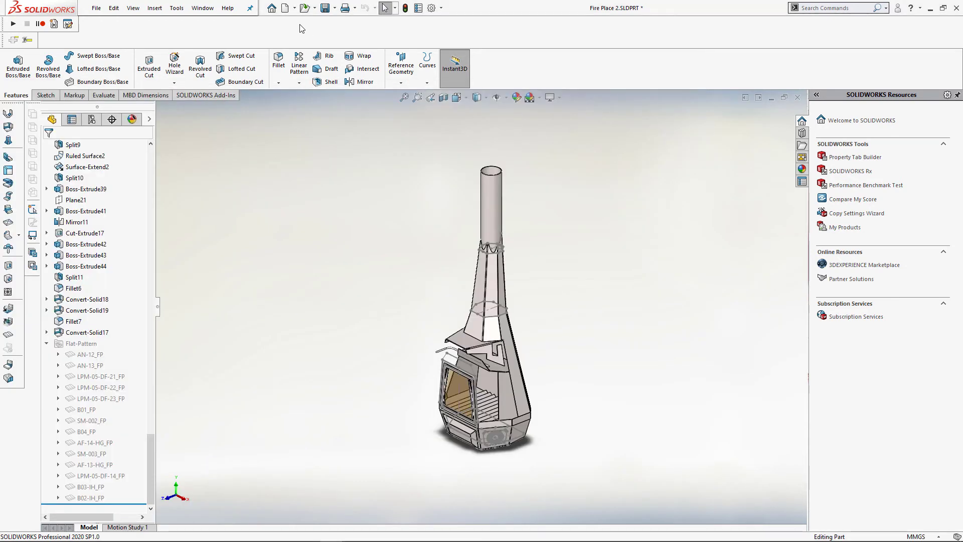
{"action": "left_click", "coordinate": [284, 9]}
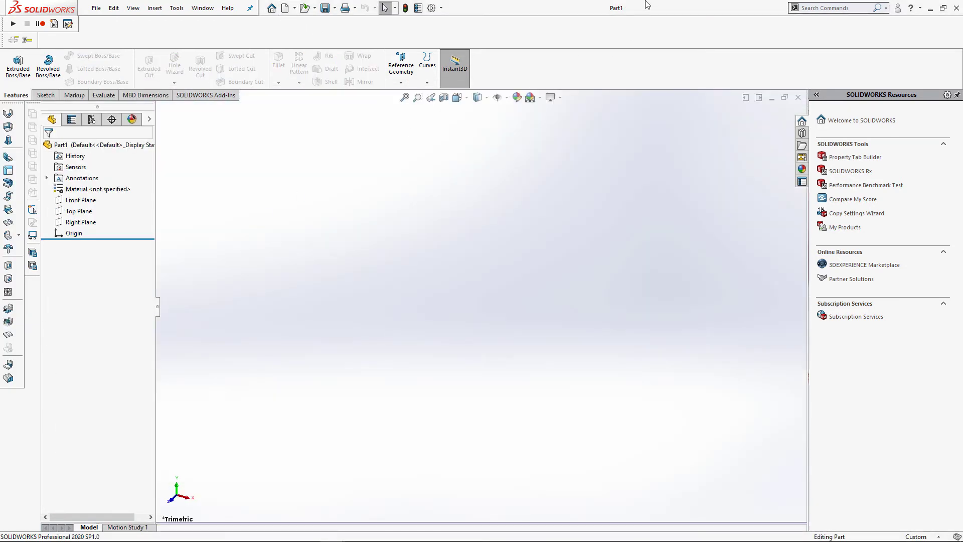
{"action": "key", "text": "alt+Tab"}
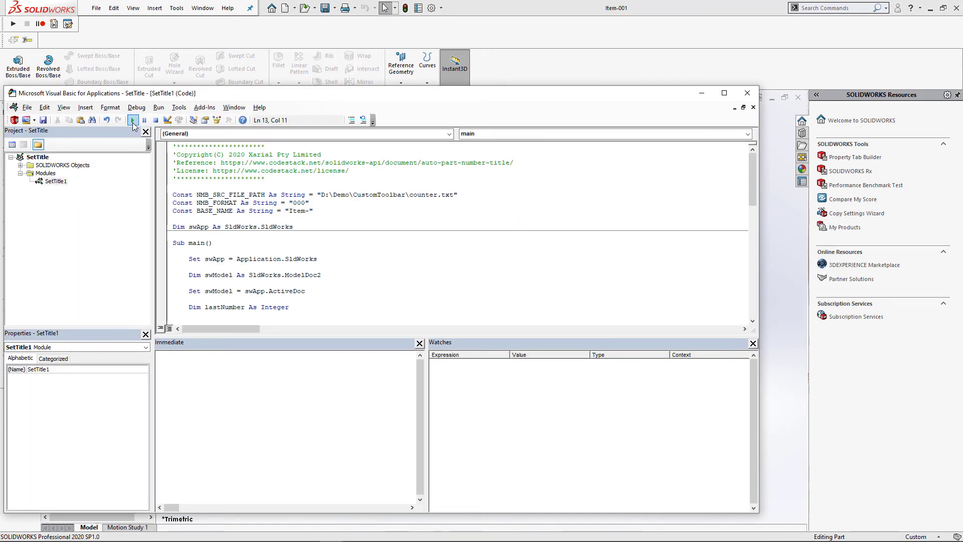
Step: Close the VBA editor so the new Item-001 part is showing
{"action": "left_click", "coordinate": [746, 94]}
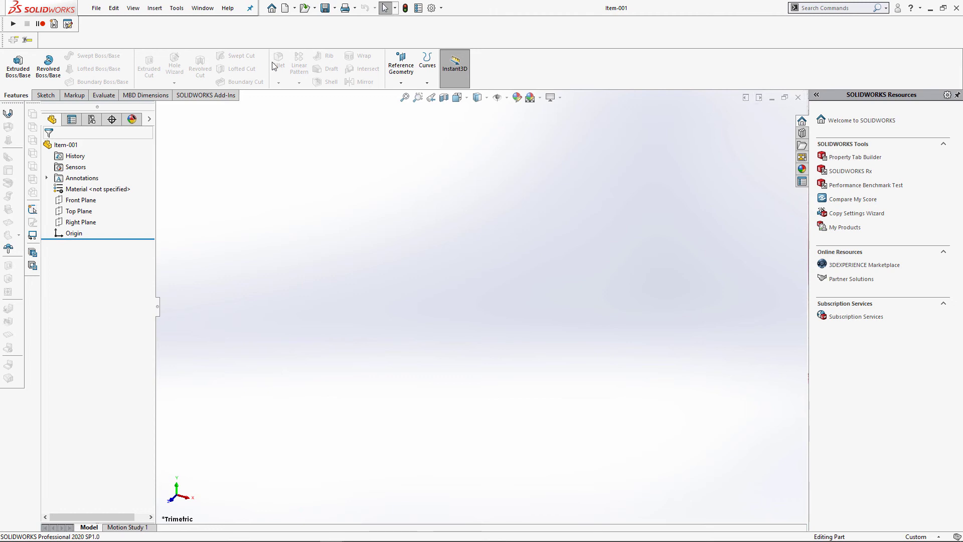
Step: Open the CAD+ Custom Toolbar configuration and add a new group titled Triggers
{"action": "left_click", "coordinate": [181, 10]}
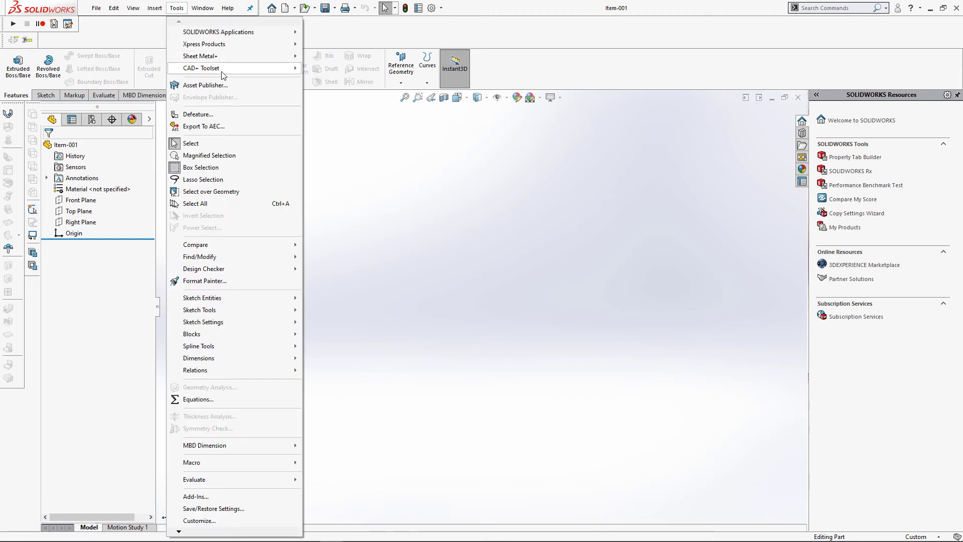
{"action": "mouse_move", "coordinate": [232, 68]}
{"action": "mouse_move", "coordinate": [342, 93]}
{"action": "left_click", "coordinate": [417, 92]}
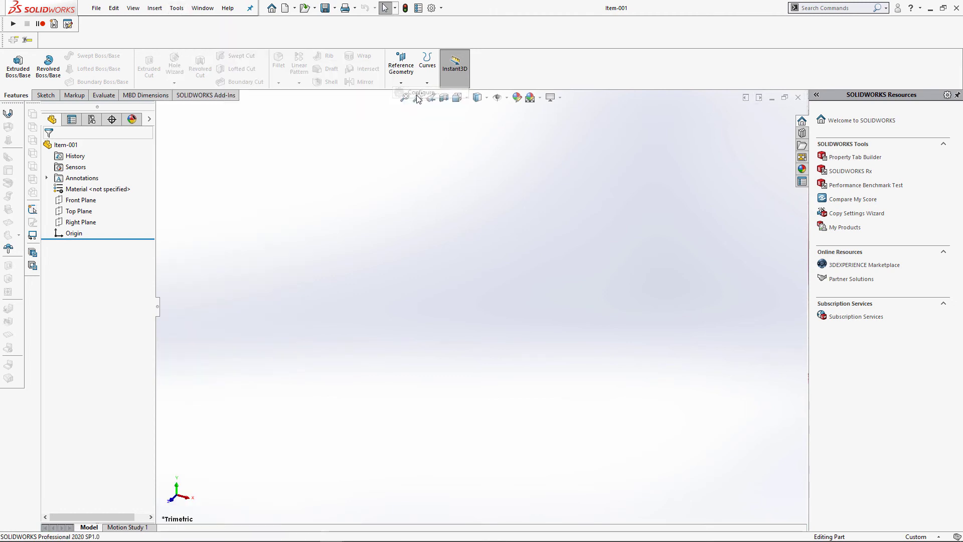
{"action": "left_click", "coordinate": [354, 178]}
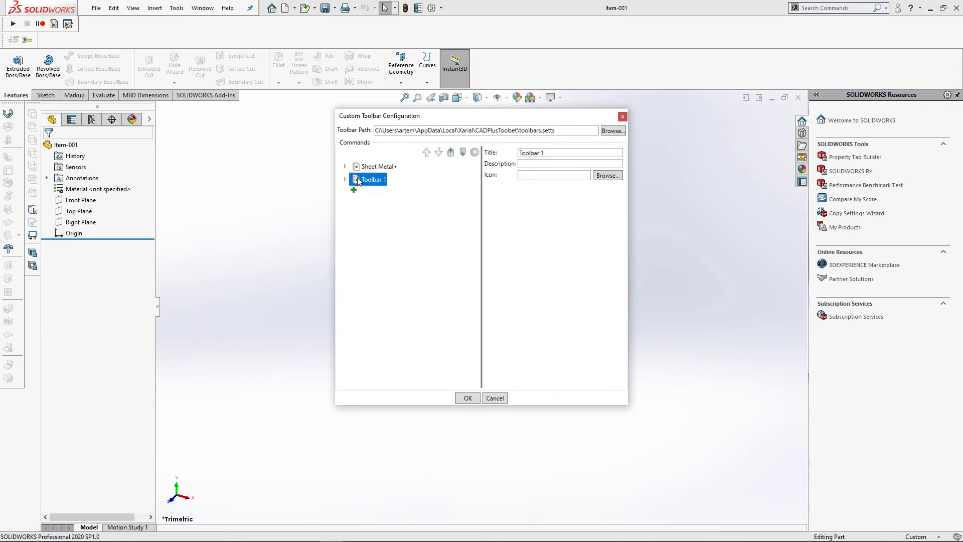
{"action": "left_click", "coordinate": [559, 152]}
{"action": "key", "text": "ctrl+a"}
{"action": "type", "text": "Triggers"}
{"action": "left_click", "coordinate": [359, 182]}
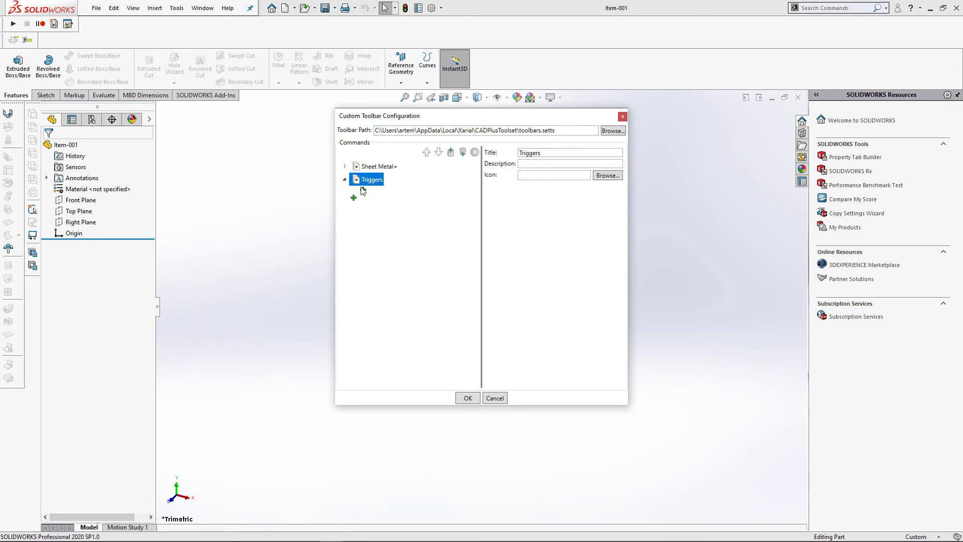
Step: Add a Set Title macro command to Triggers that runs Macros\SetTitle.swp
{"action": "left_click", "coordinate": [363, 189]}
{"action": "left_click", "coordinate": [378, 195]}
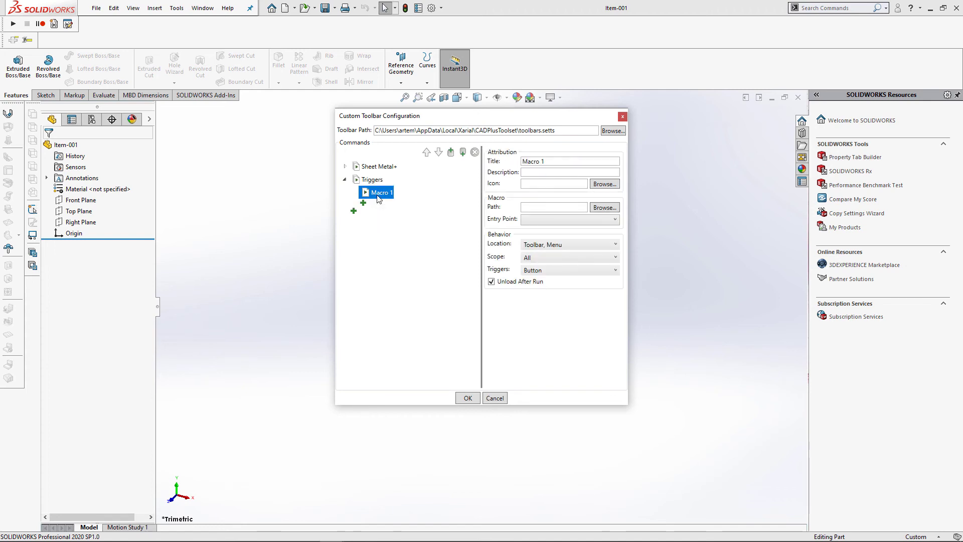
{"action": "left_click", "coordinate": [604, 208]}
{"action": "double_click", "coordinate": [441, 215]}
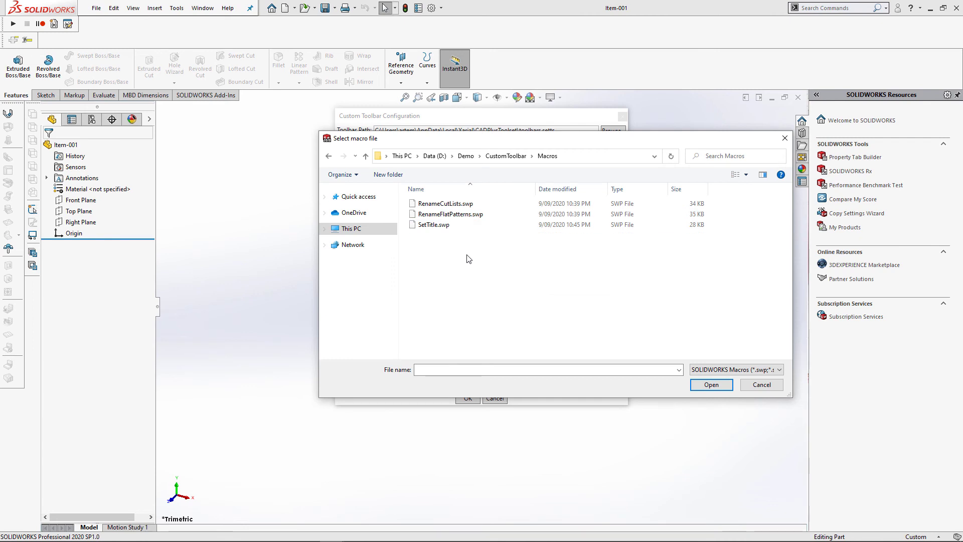
{"action": "double_click", "coordinate": [435, 225]}
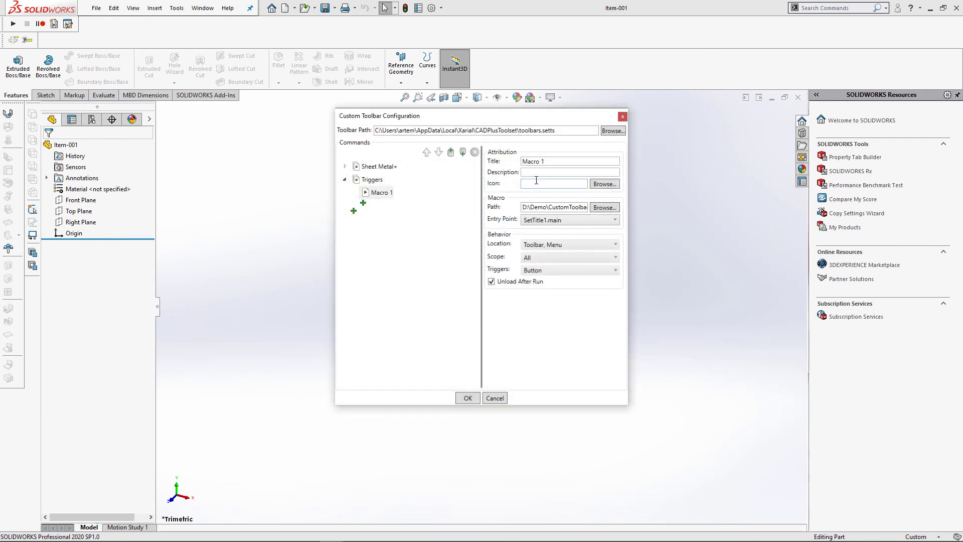
{"action": "triple_click", "coordinate": [548, 159]}
{"action": "type", "text": "Set Title"}
Step: Limit Set Title to Part documents with a New Document trigger, and save the configuration
{"action": "left_click", "coordinate": [540, 258]}
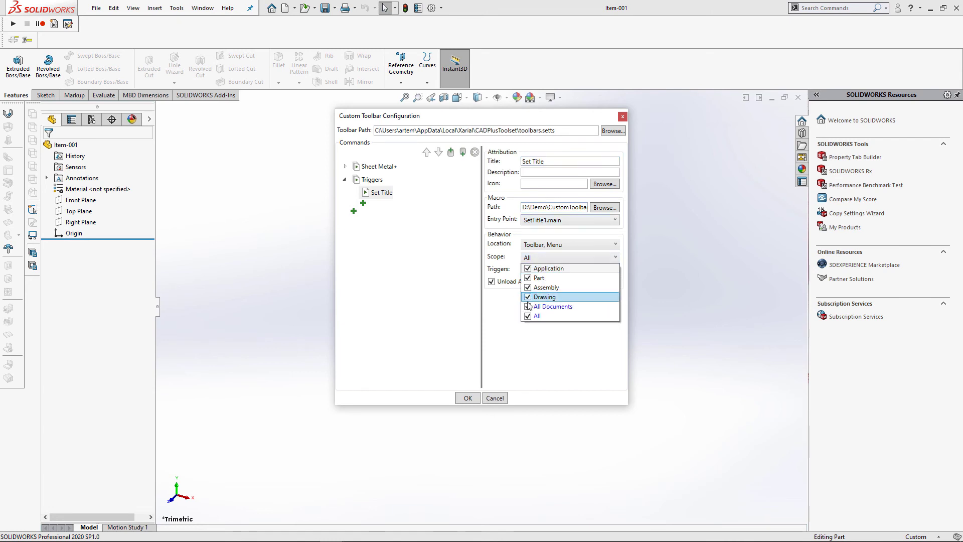
{"action": "left_click", "coordinate": [528, 316]}
{"action": "left_click", "coordinate": [528, 277]}
{"action": "left_click", "coordinate": [510, 310]}
{"action": "left_click", "coordinate": [534, 273]}
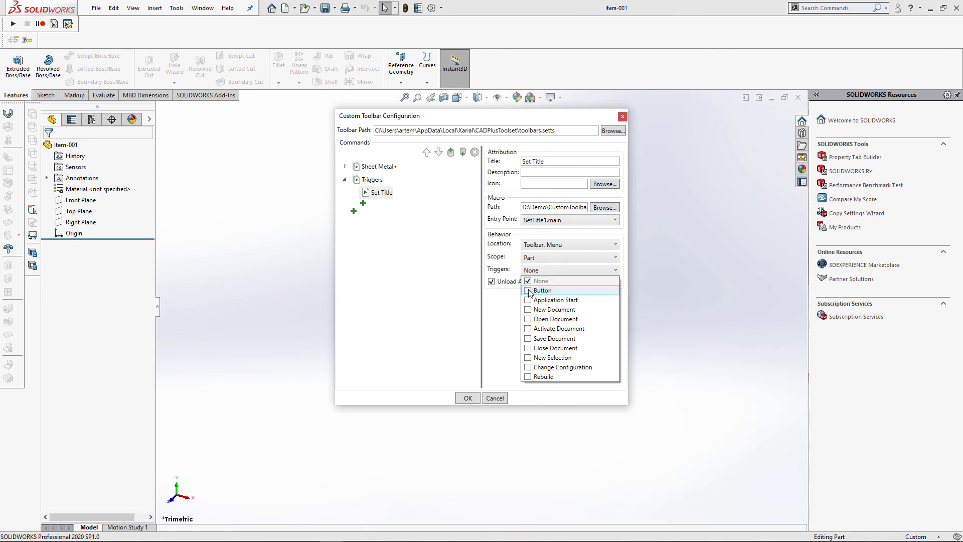
{"action": "left_click", "coordinate": [529, 309]}
{"action": "left_click", "coordinate": [512, 317]}
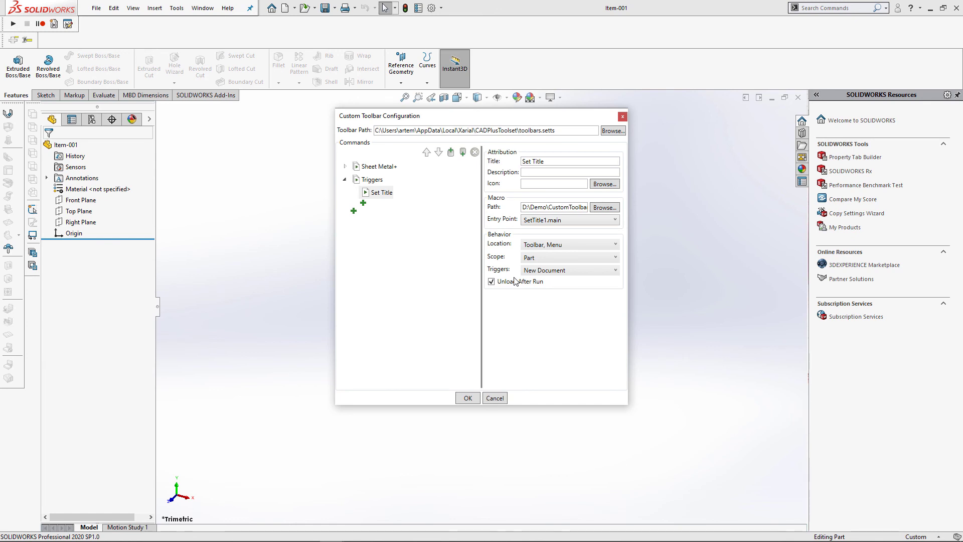
{"action": "left_click", "coordinate": [467, 398]}
{"action": "left_click", "coordinate": [546, 276]}
Step: Restart SOLIDWORKS without saving, then create two new parts auto-titled Item-002 and Item-003
{"action": "left_click", "coordinate": [955, 8]}
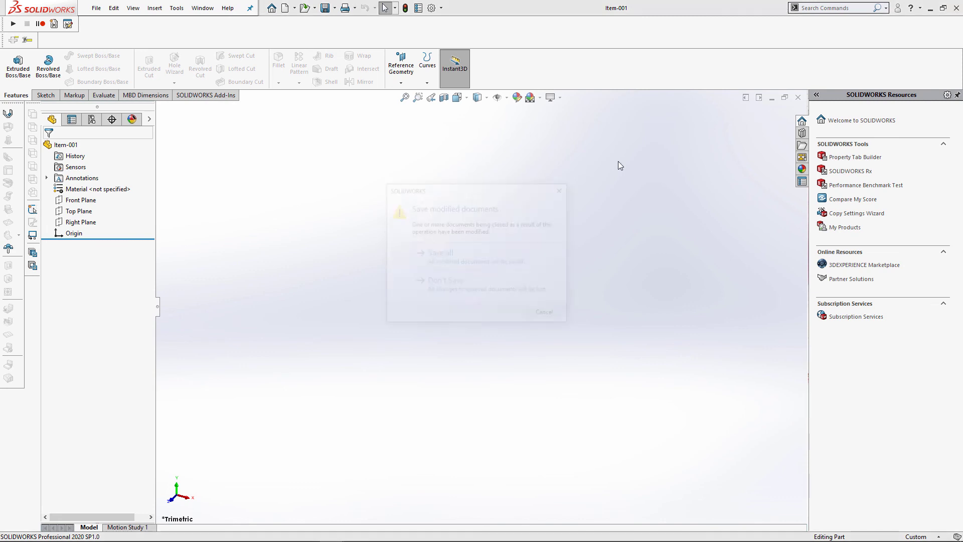
{"action": "left_click", "coordinate": [481, 282]}
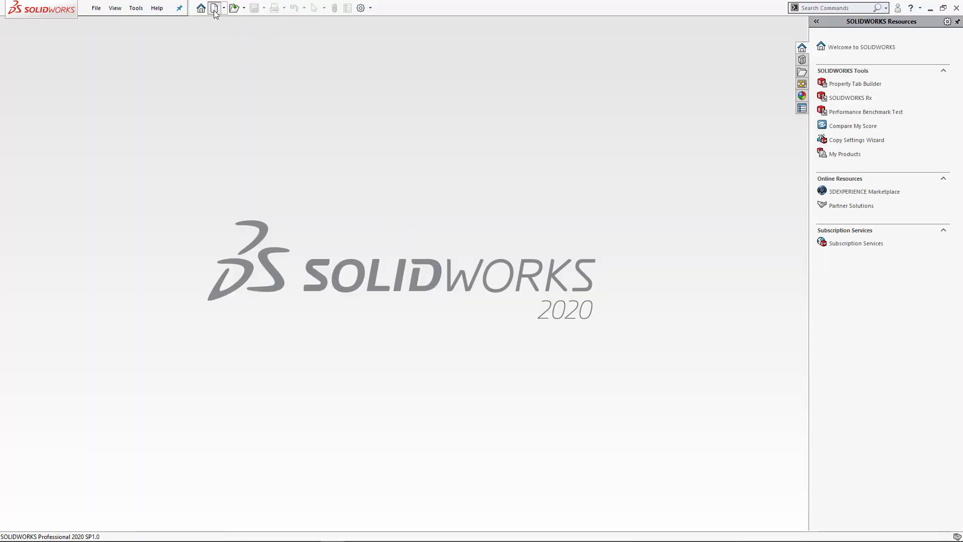
{"action": "left_click", "coordinate": [215, 8]}
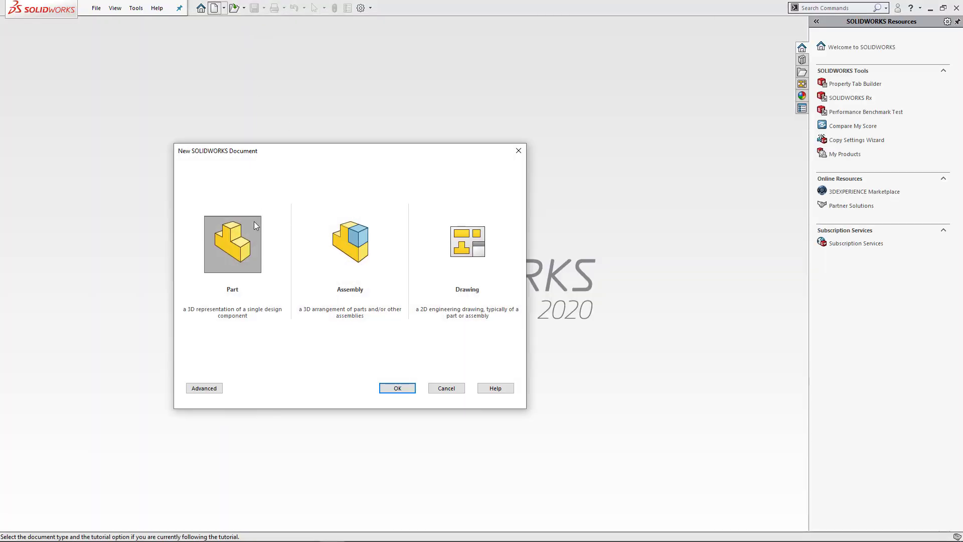
{"action": "double_click", "coordinate": [245, 239]}
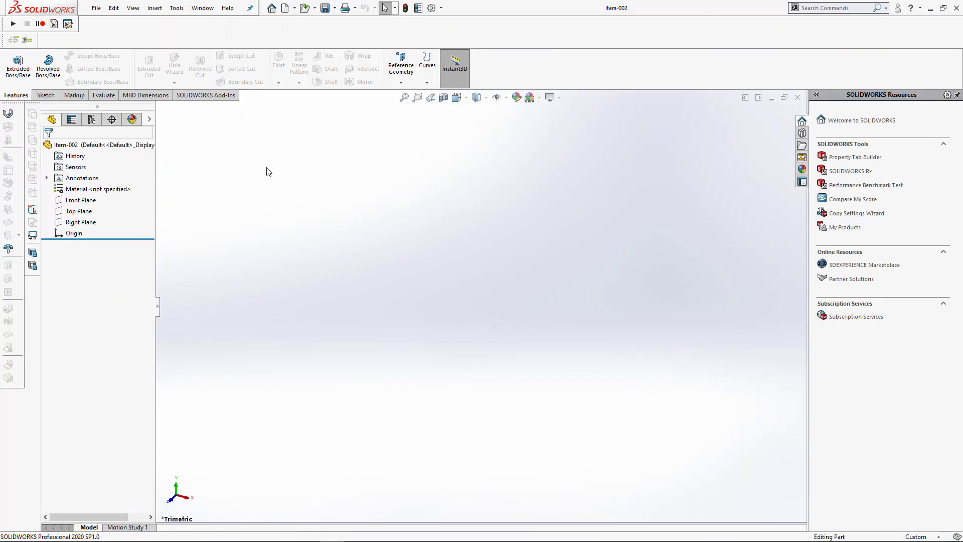
{"action": "left_click", "coordinate": [286, 10]}
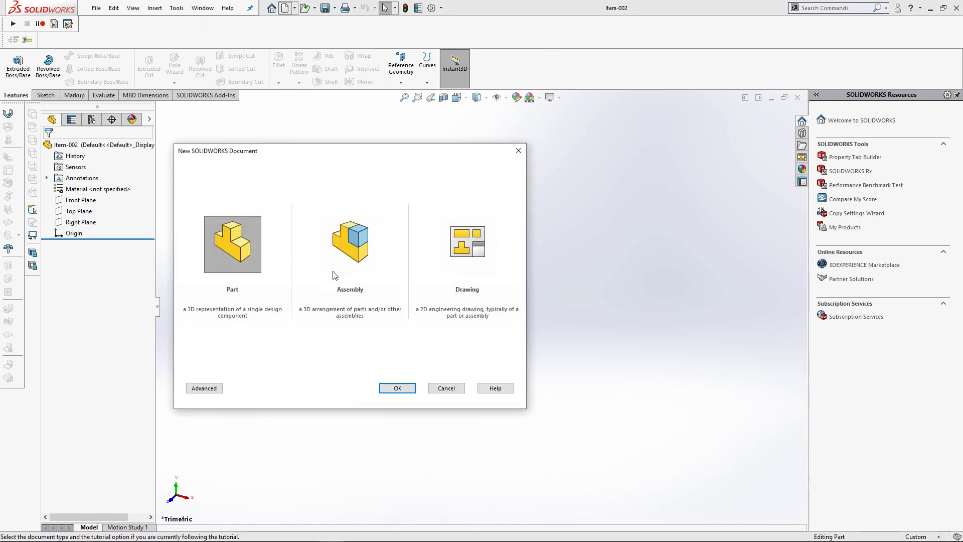
{"action": "double_click", "coordinate": [248, 263]}
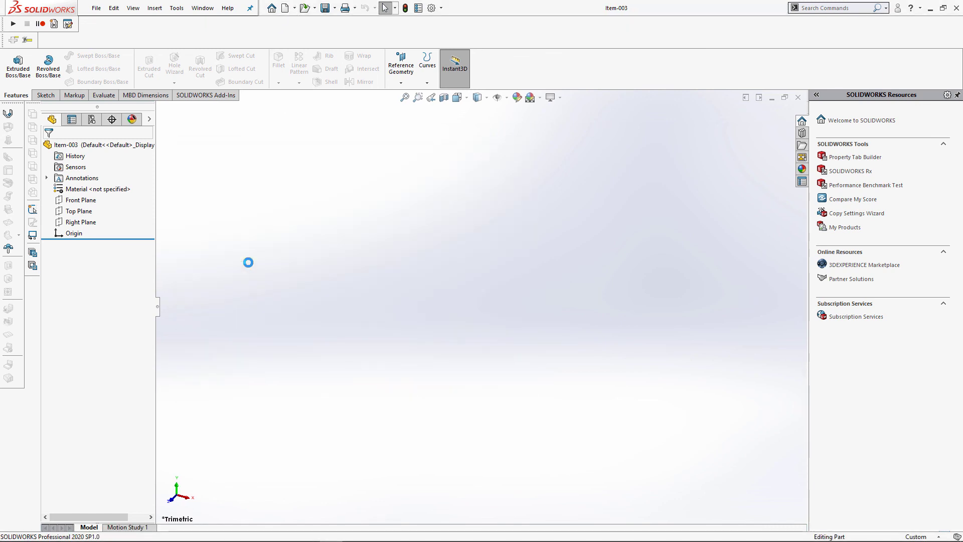